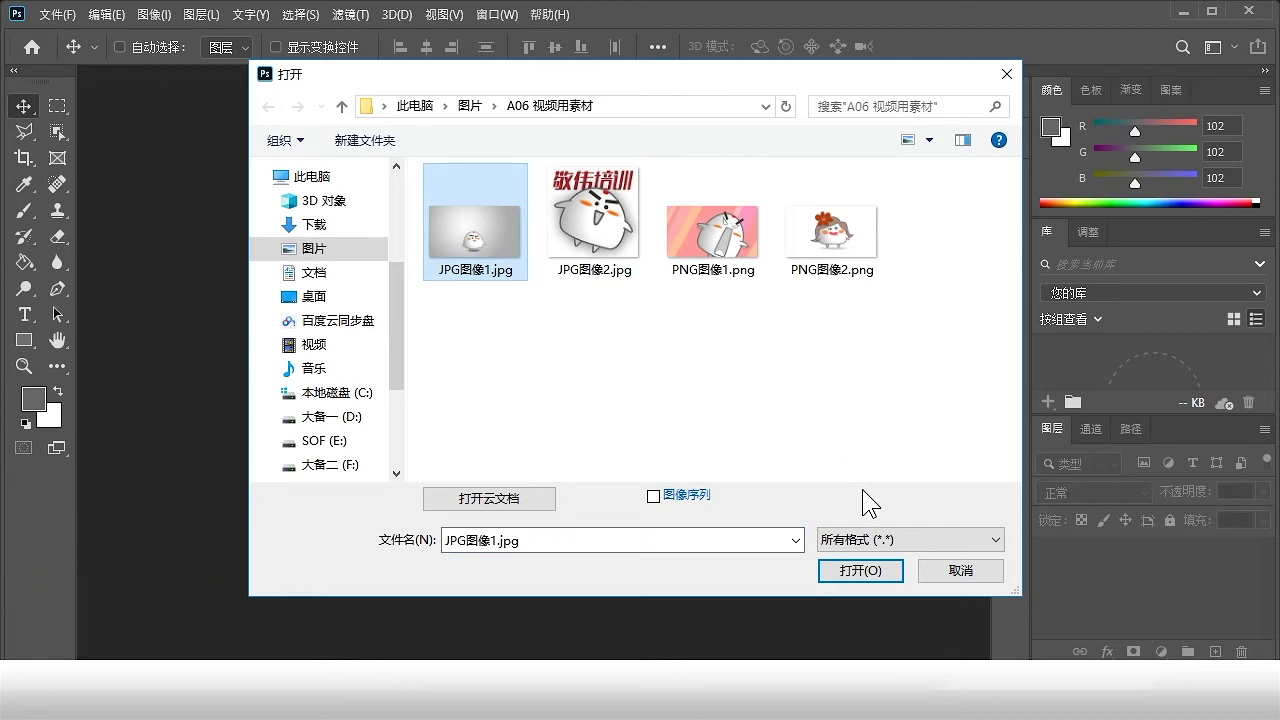
Open JPG图像1.jpg, view it, and close its document
click(862, 572)
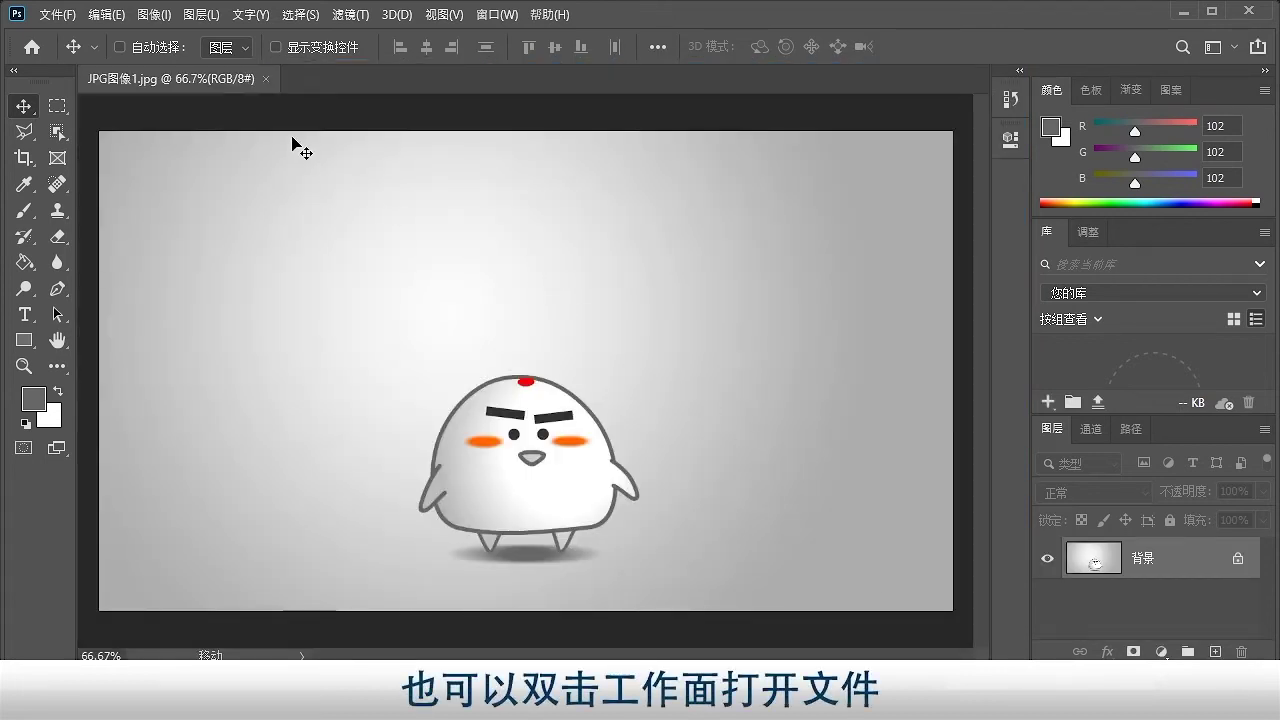
click(266, 78)
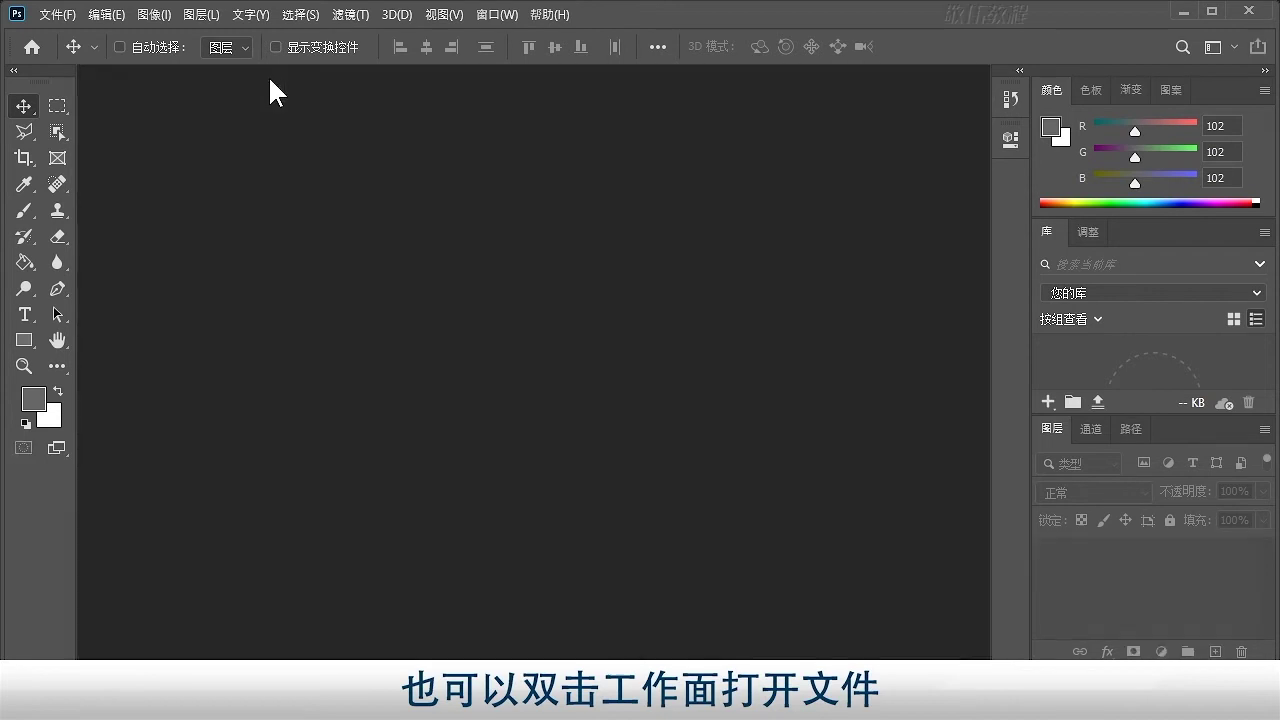
Bring up the file-opening dialog, filter the list to JPEG, and try selecting both JPG images
double_click(462, 242)
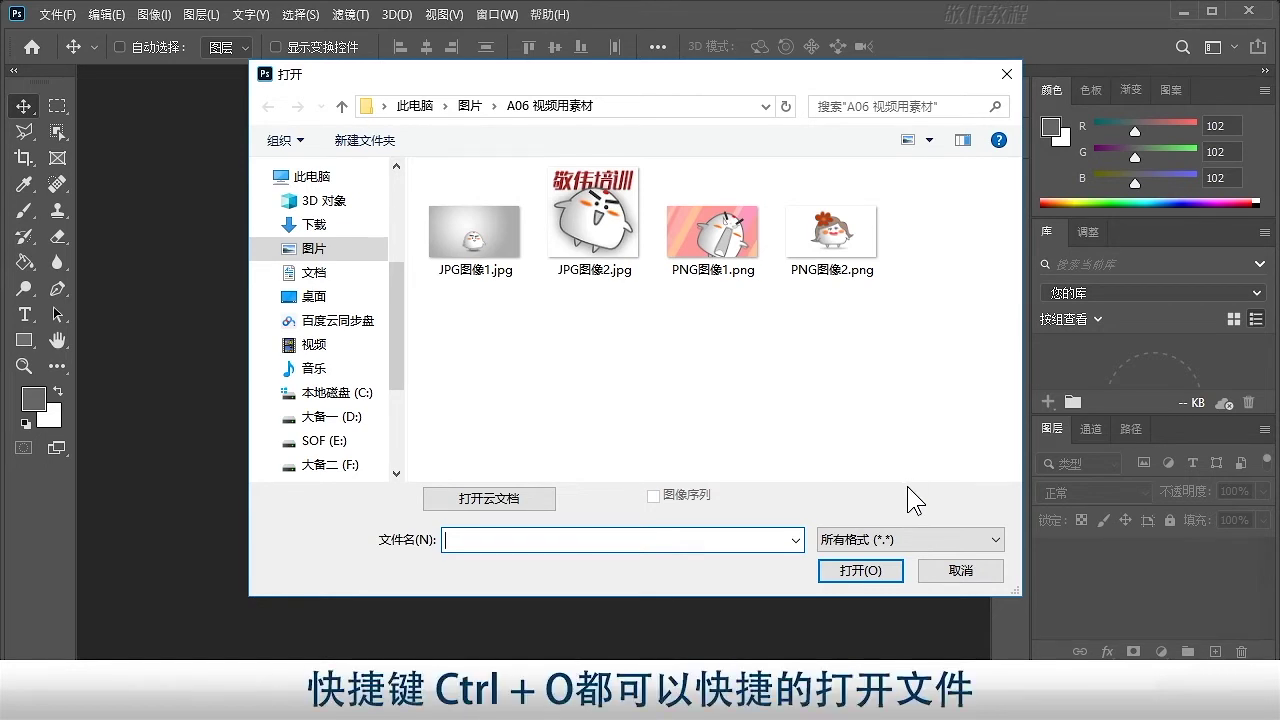
click(961, 568)
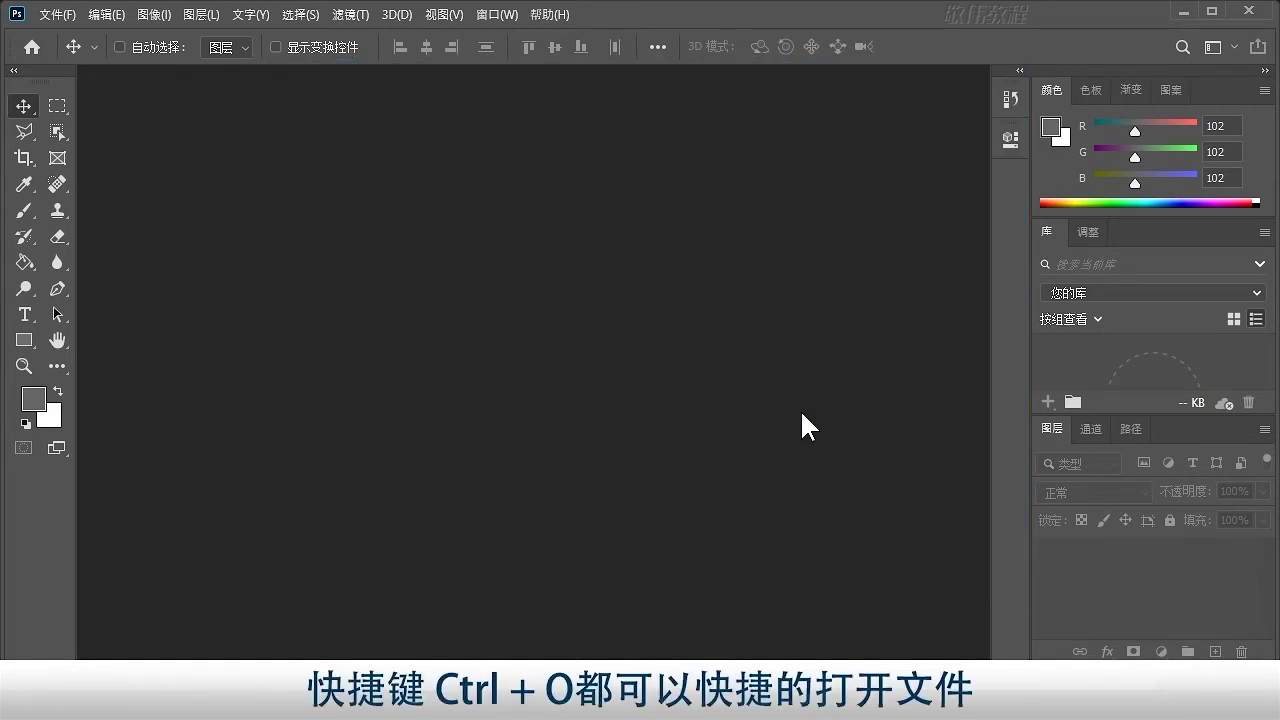
key(ctrl)
key(ctrl+o)
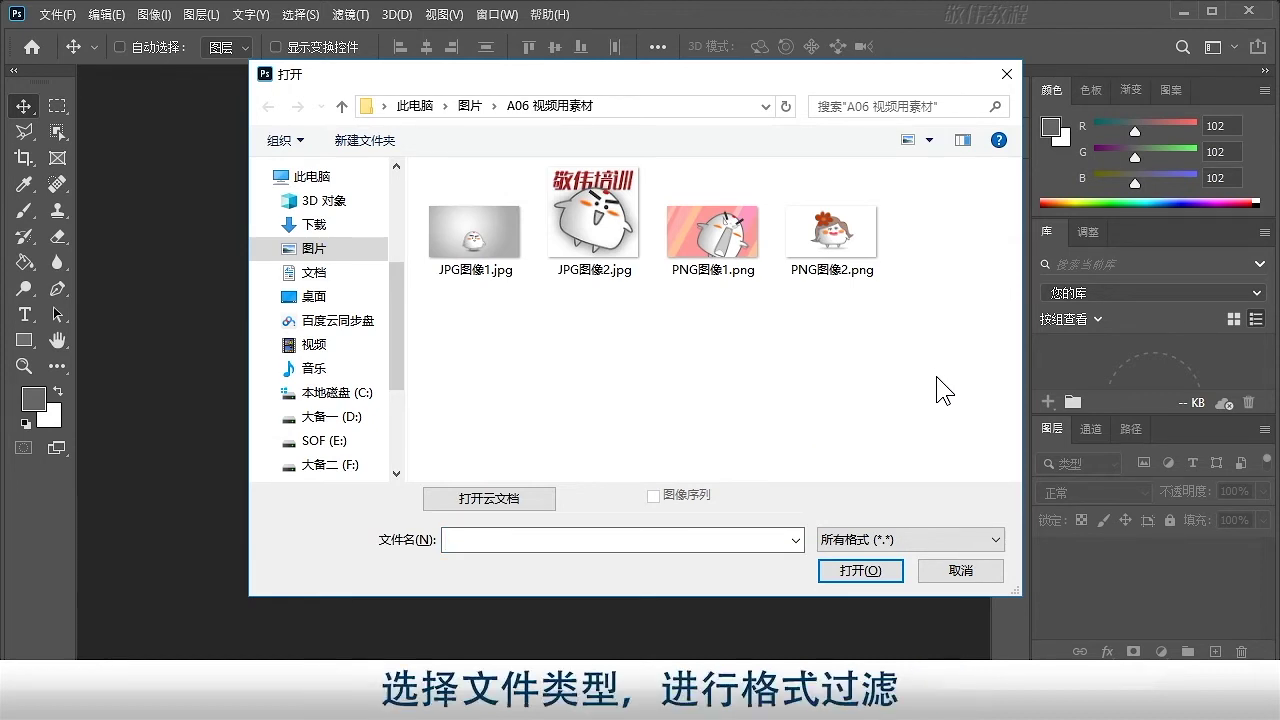
click(989, 537)
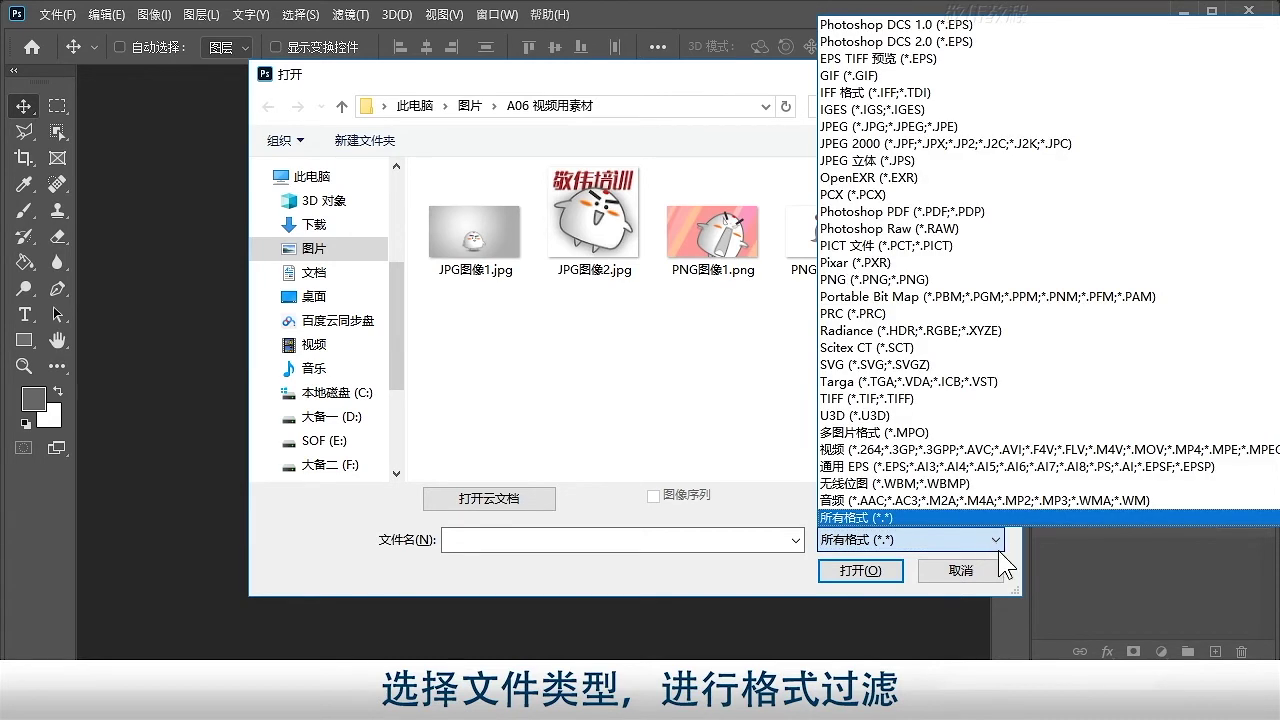
click(928, 126)
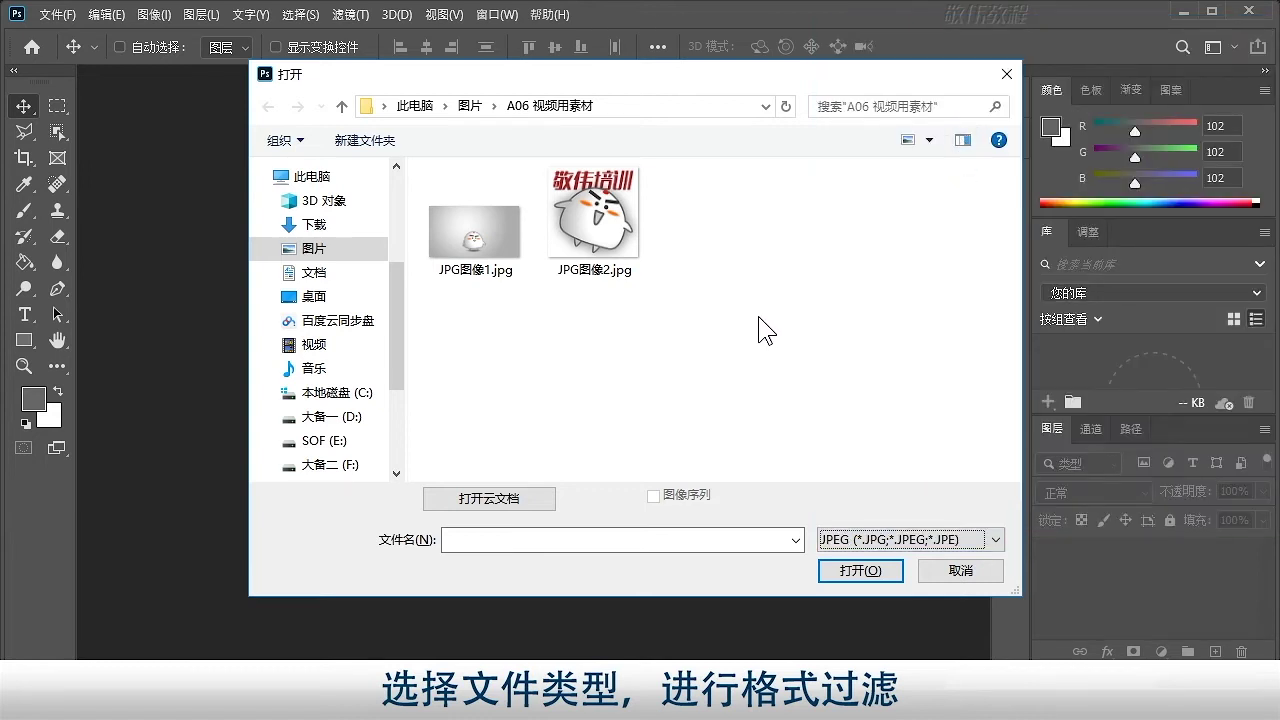
drag(760, 329, 431, 220)
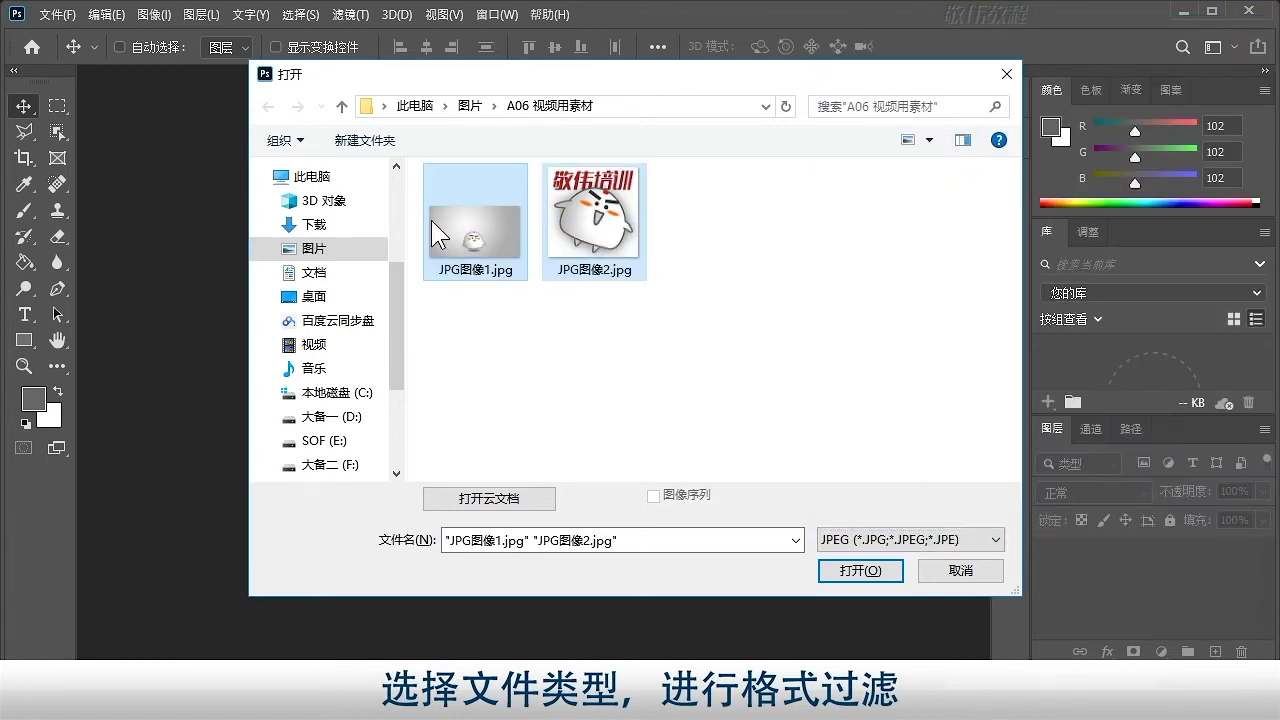
click(665, 350)
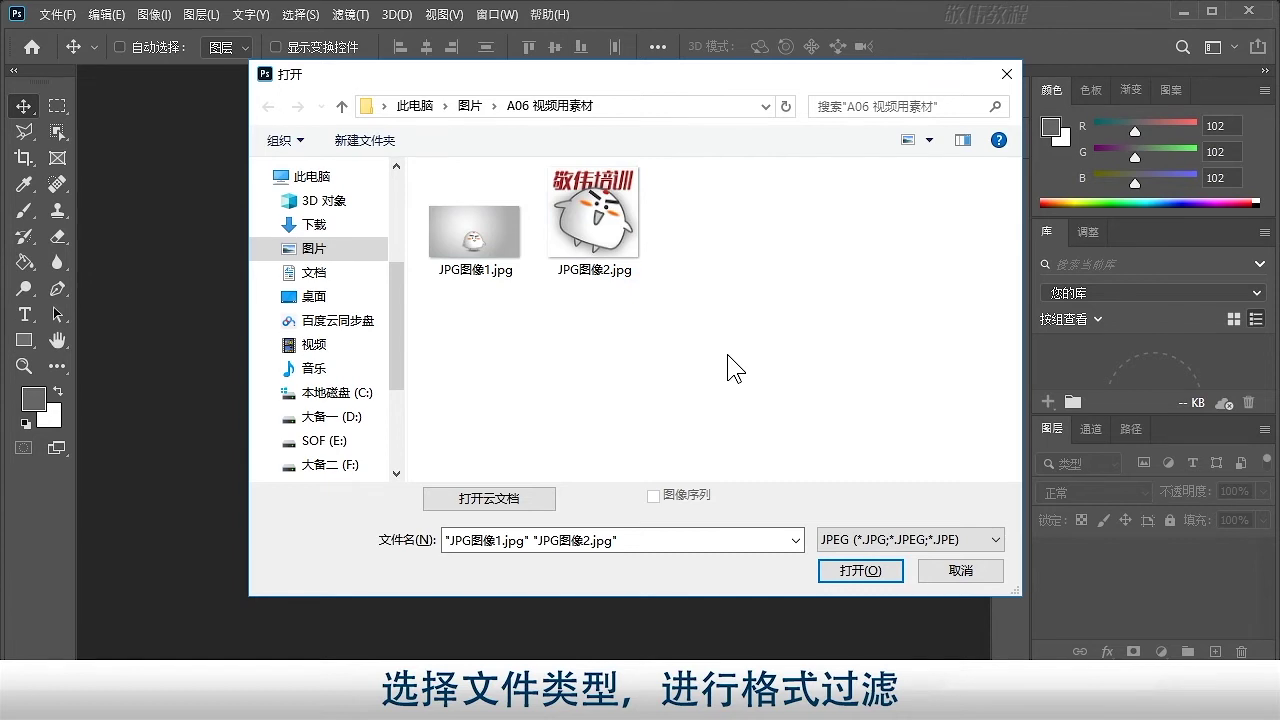
Filter the file list to the PNG format and open PNG图像2.png
click(993, 539)
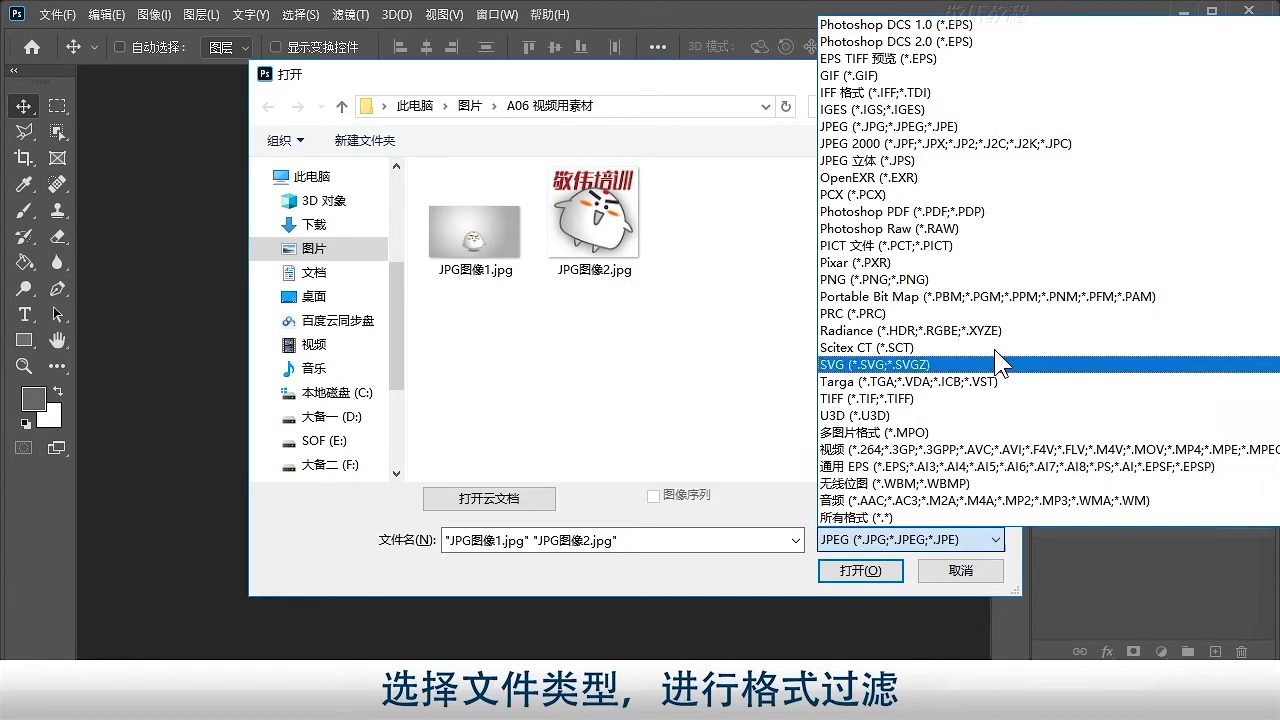
click(926, 280)
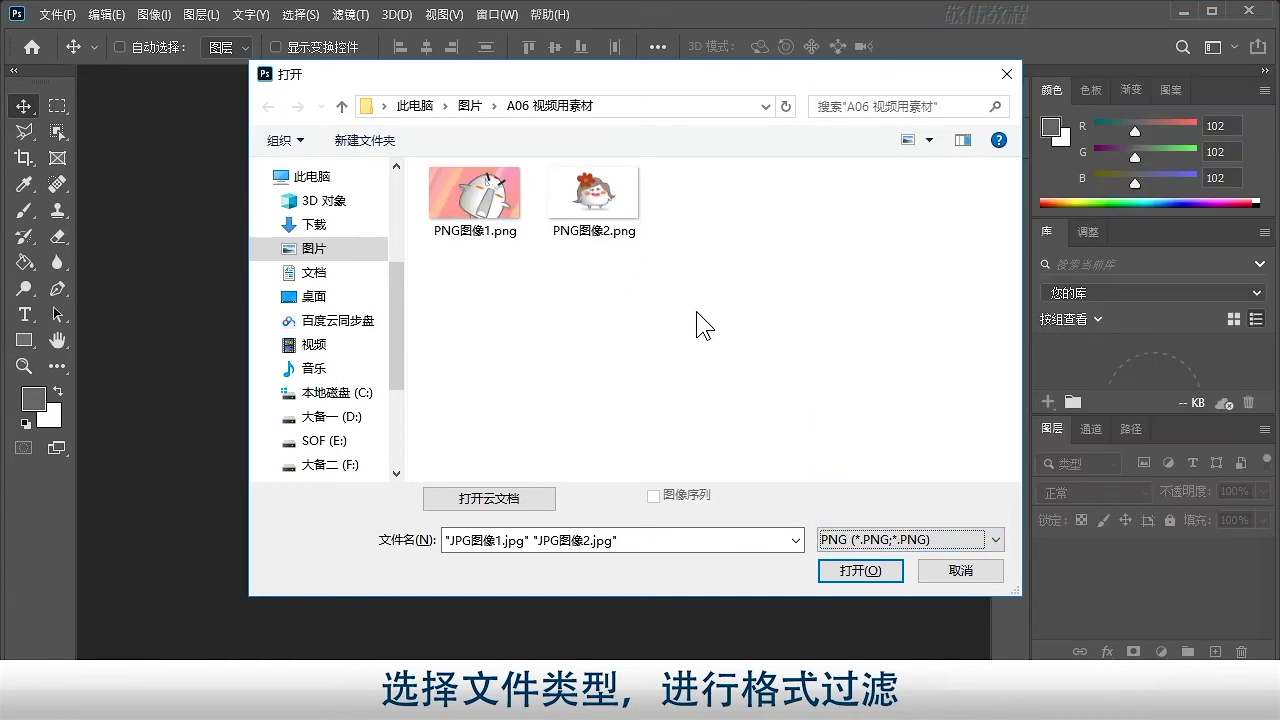
drag(670, 314, 436, 190)
click(752, 345)
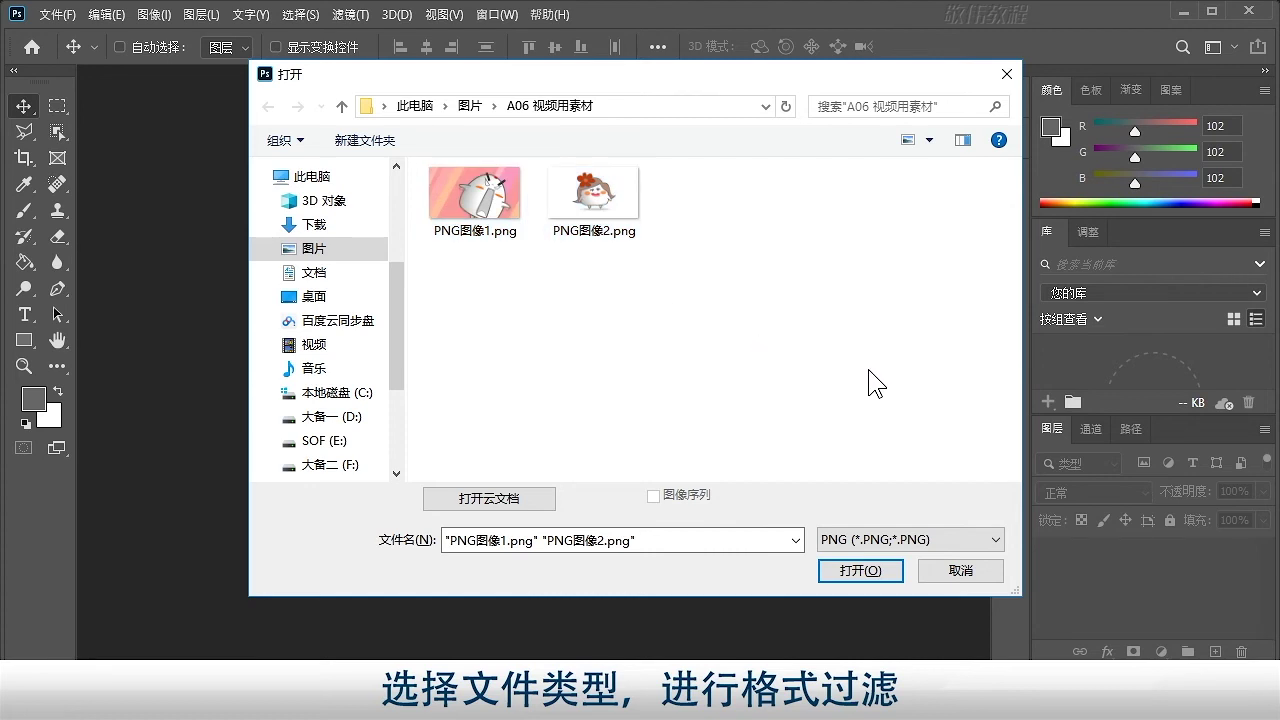
click(603, 200)
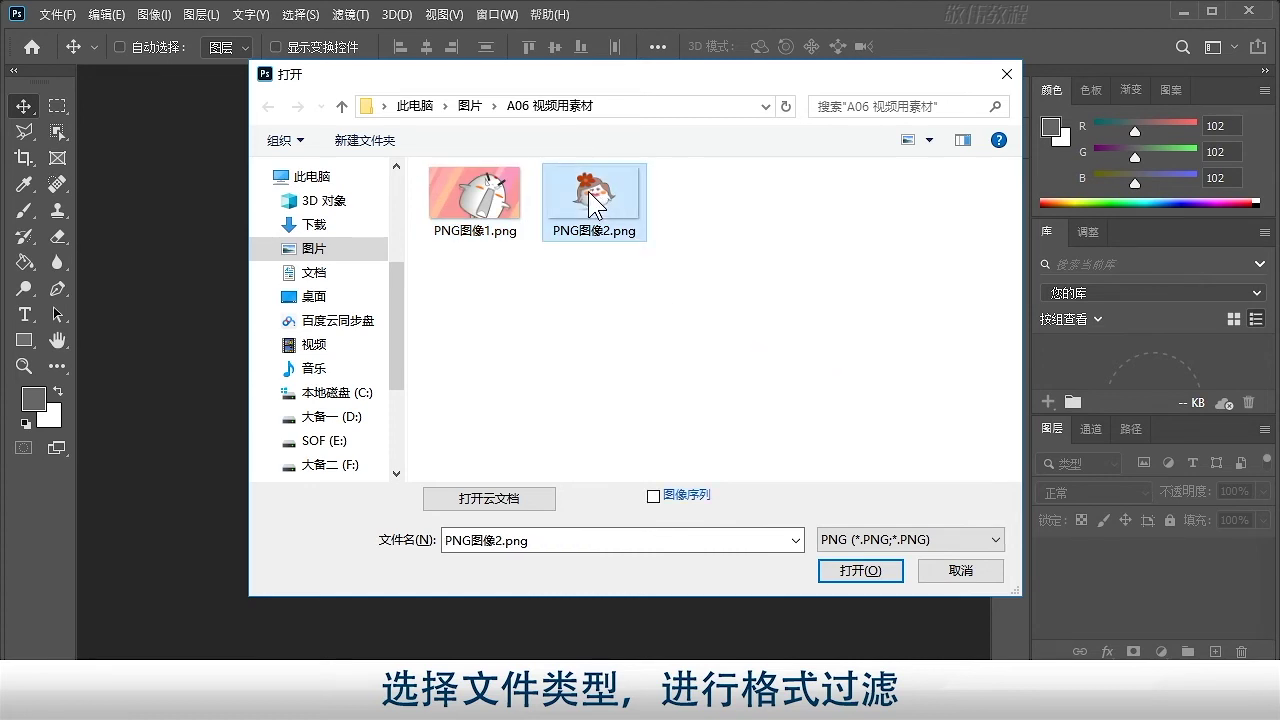
click(868, 571)
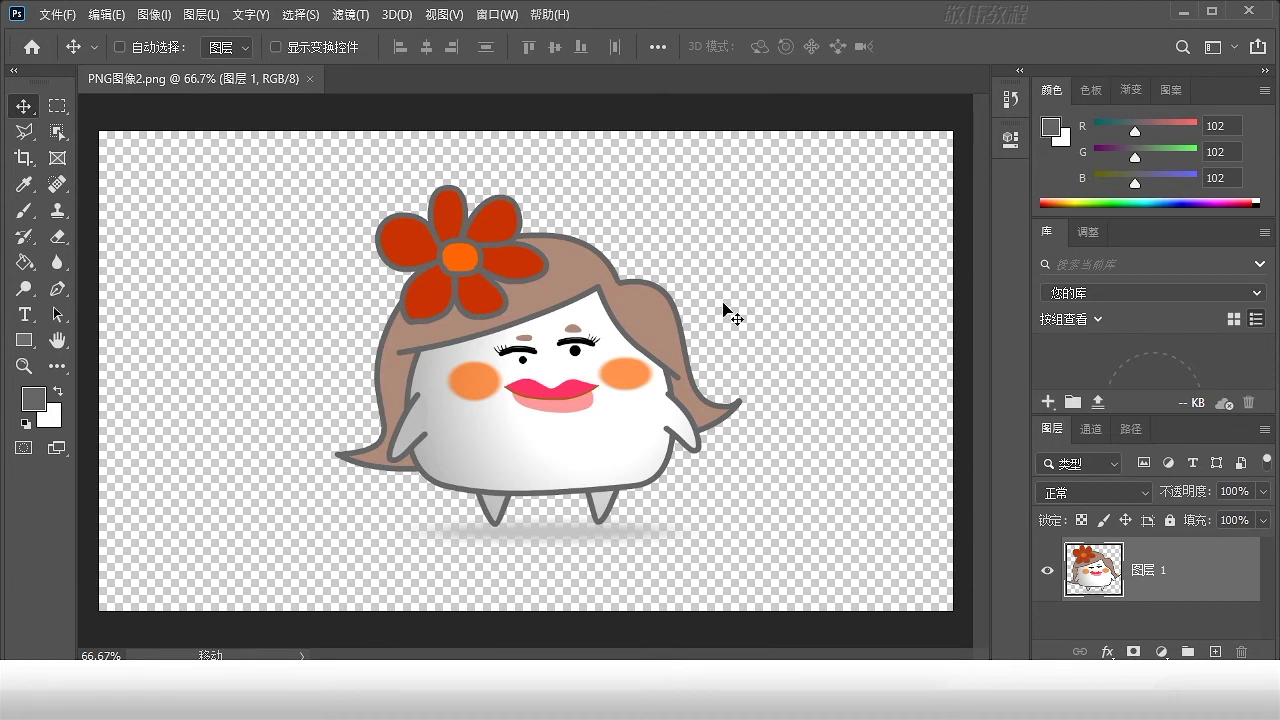
Close PNG图像2.png and reset the file-opening filter to all formats (所有格式)
click(310, 78)
double_click(675, 281)
click(928, 535)
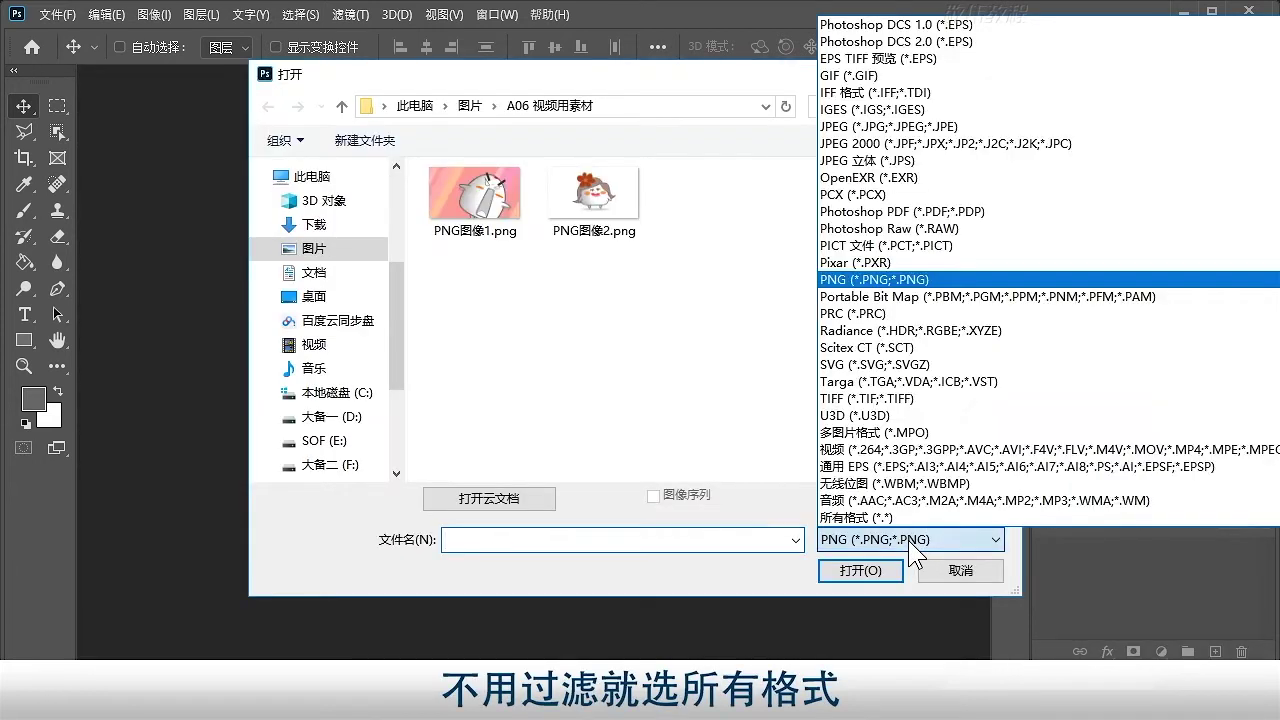
click(876, 519)
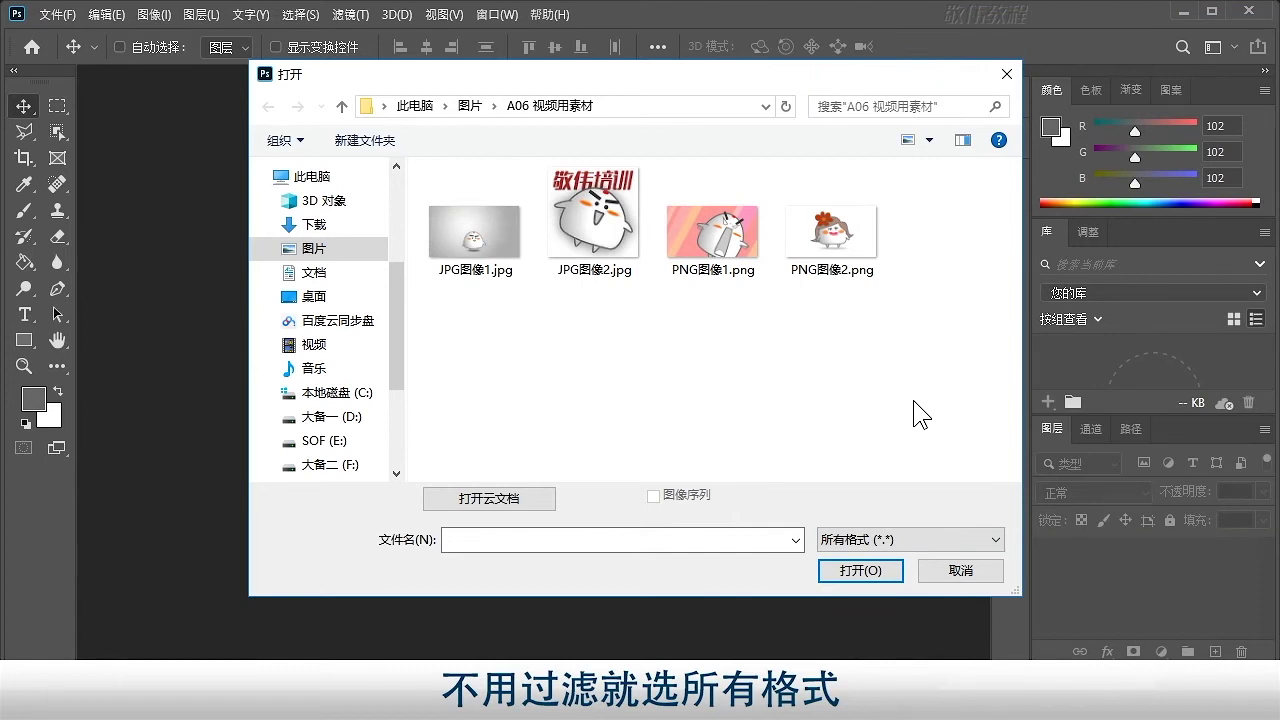
key(Escape)
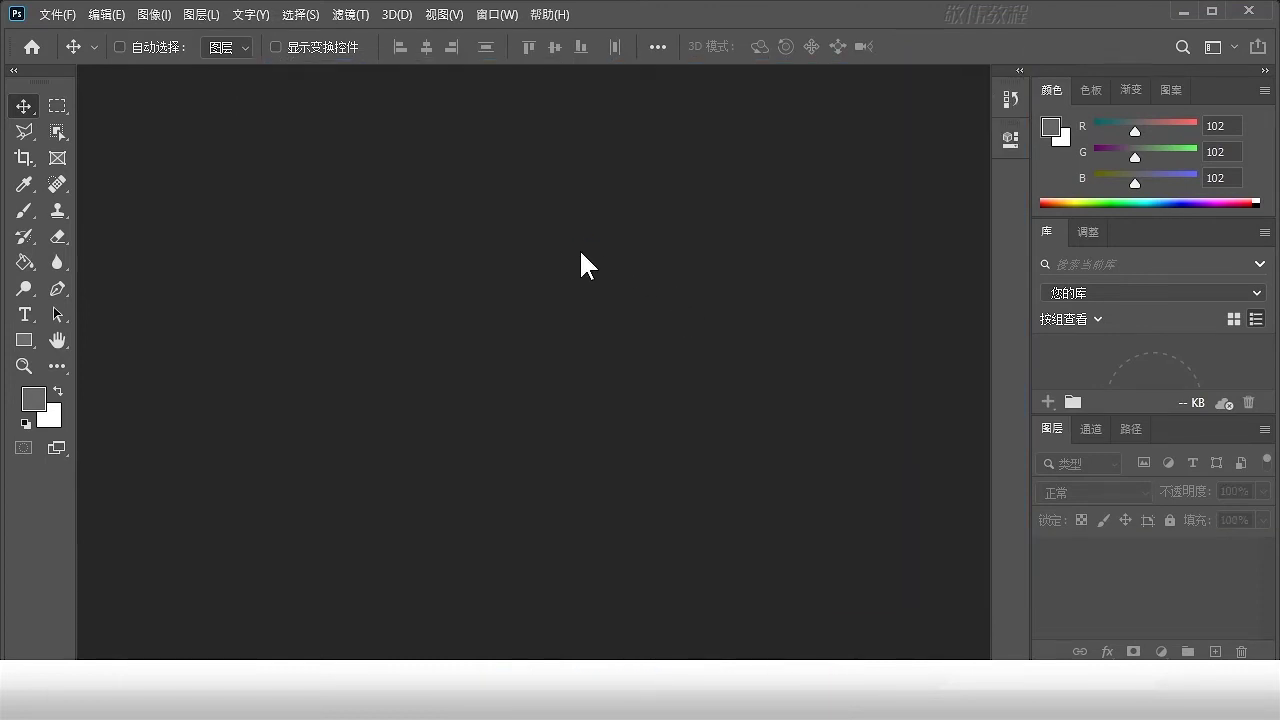
Open the numbered images in the 序列 folder as an image sequence starting from 1.jpg, at a frame rate of 30 fps
key(ctrl+o)
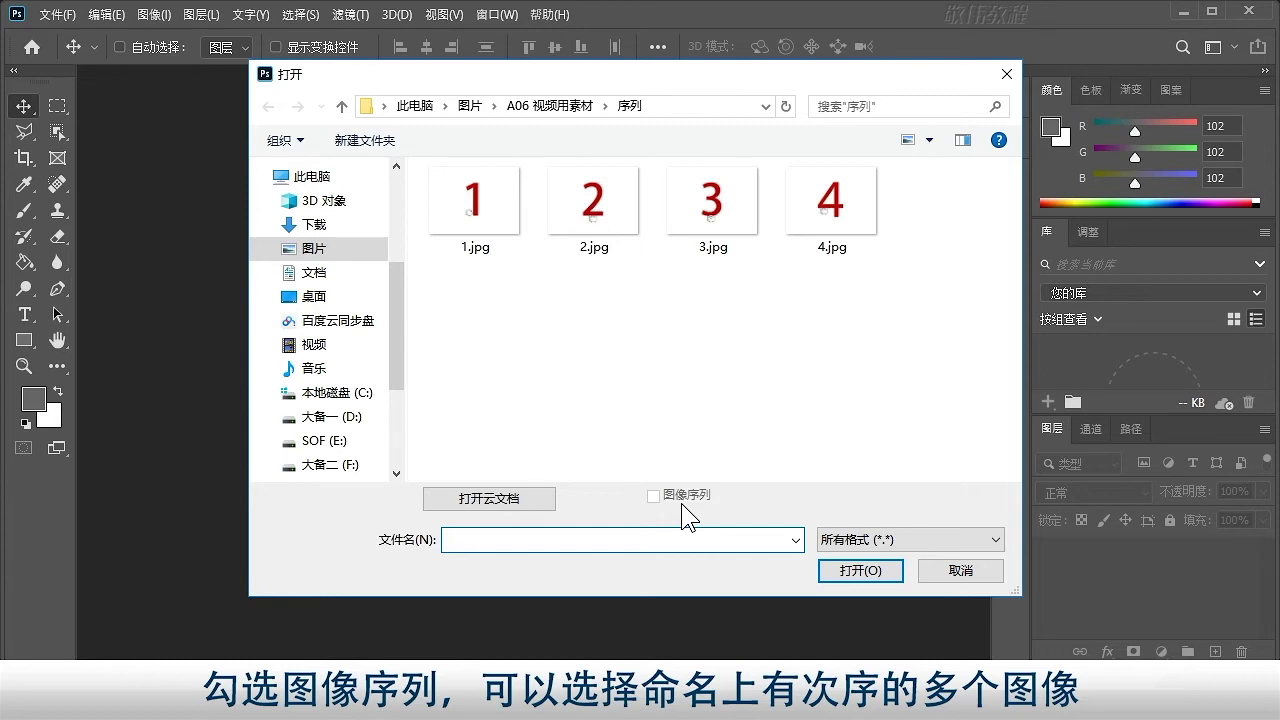
click(484, 215)
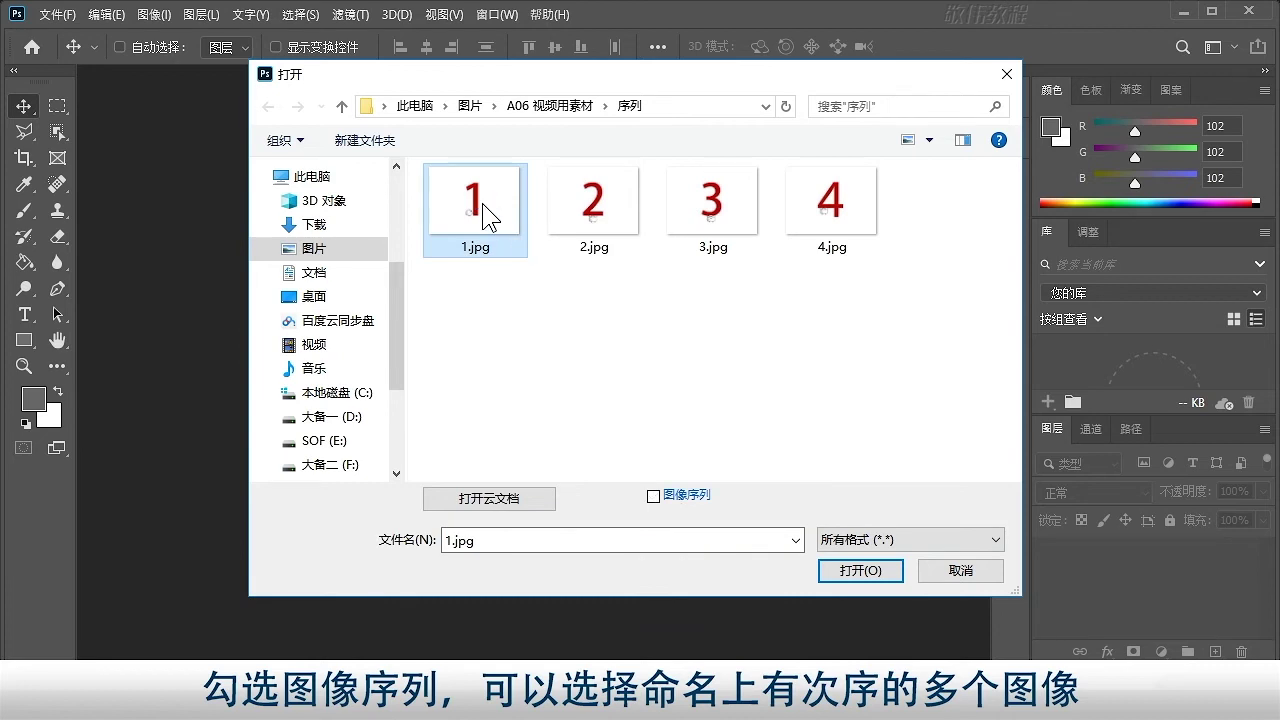
click(658, 497)
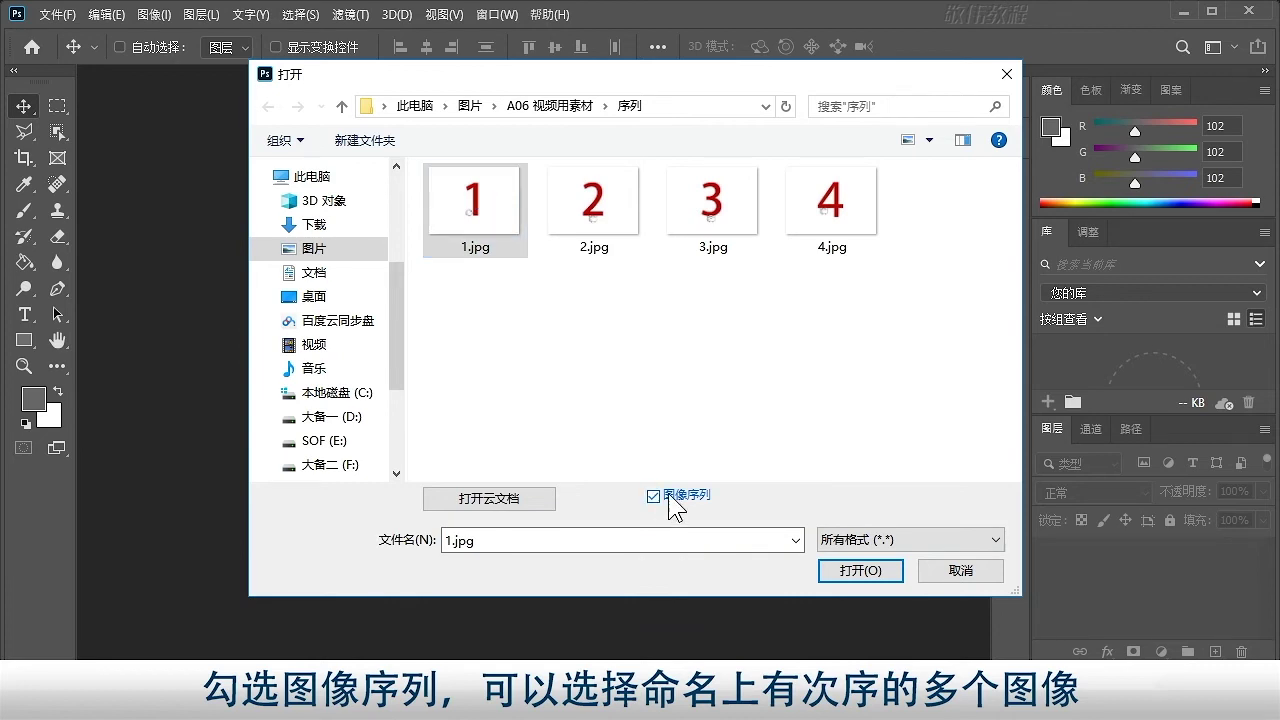
click(866, 572)
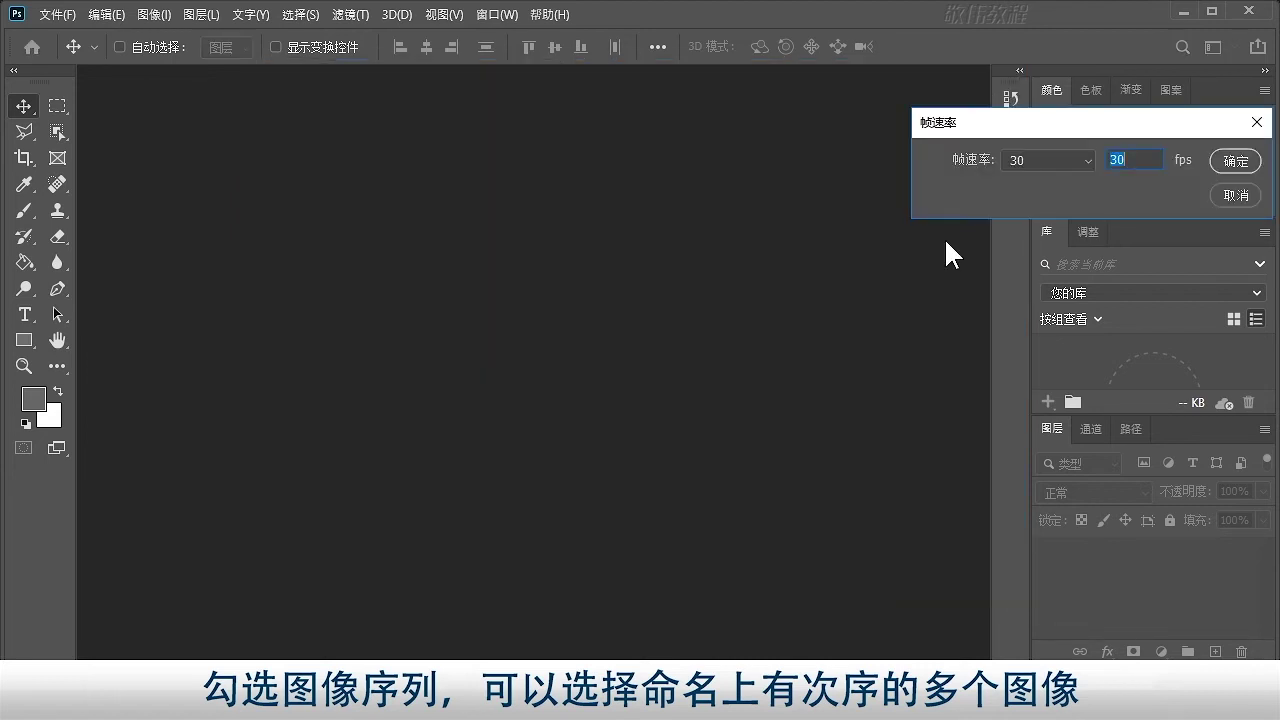
drag(1086, 125, 784, 270)
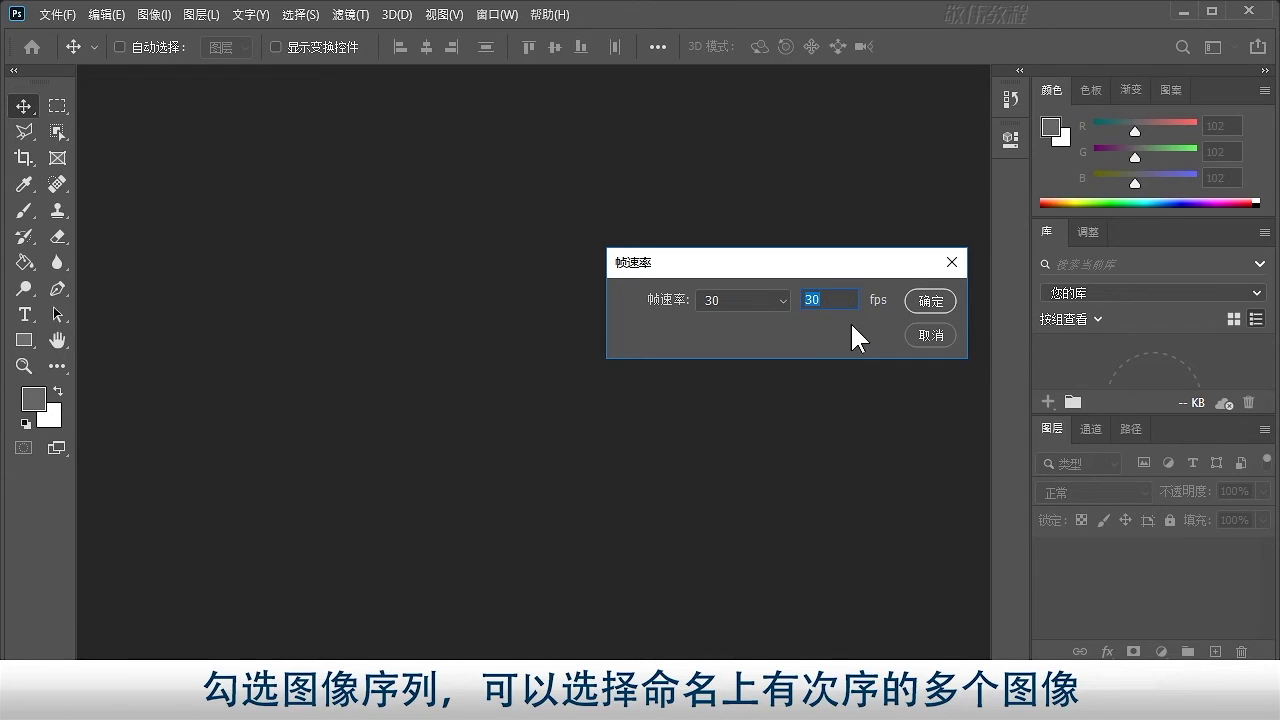
click(940, 301)
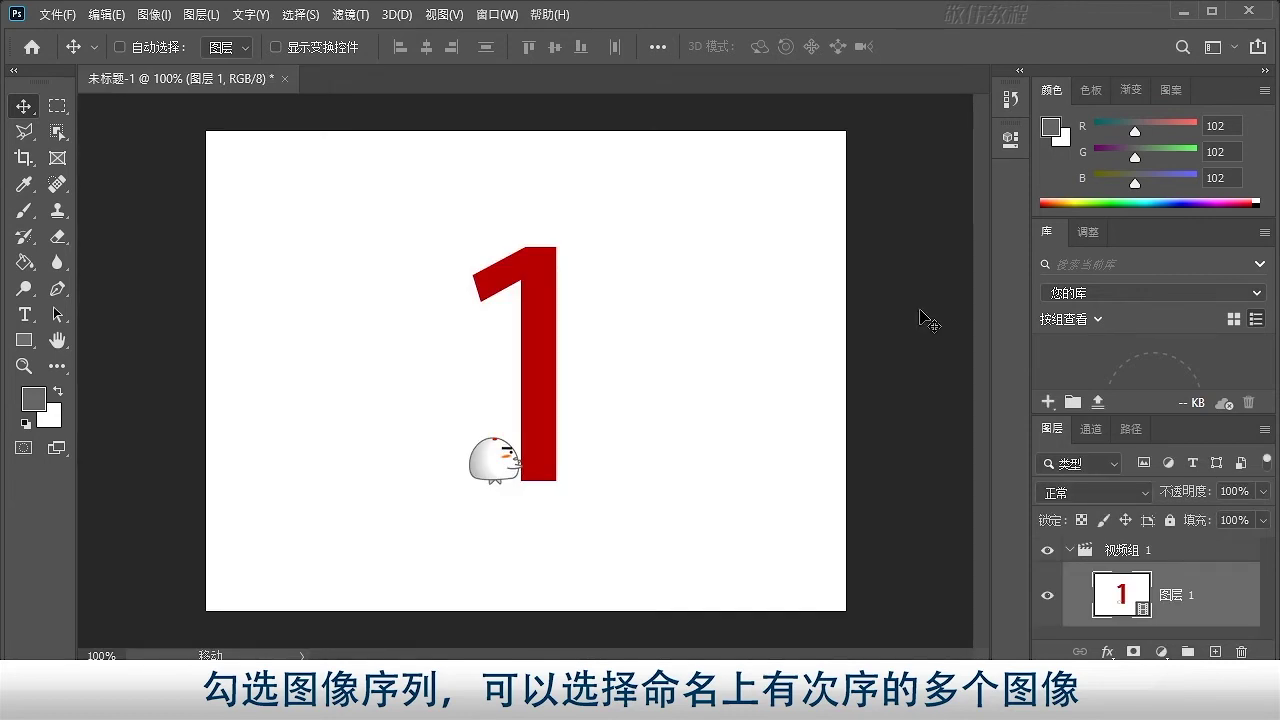
Show the Timeline and scrub the playhead through the sequence's frames and back to the start
click(490, 16)
click(618, 451)
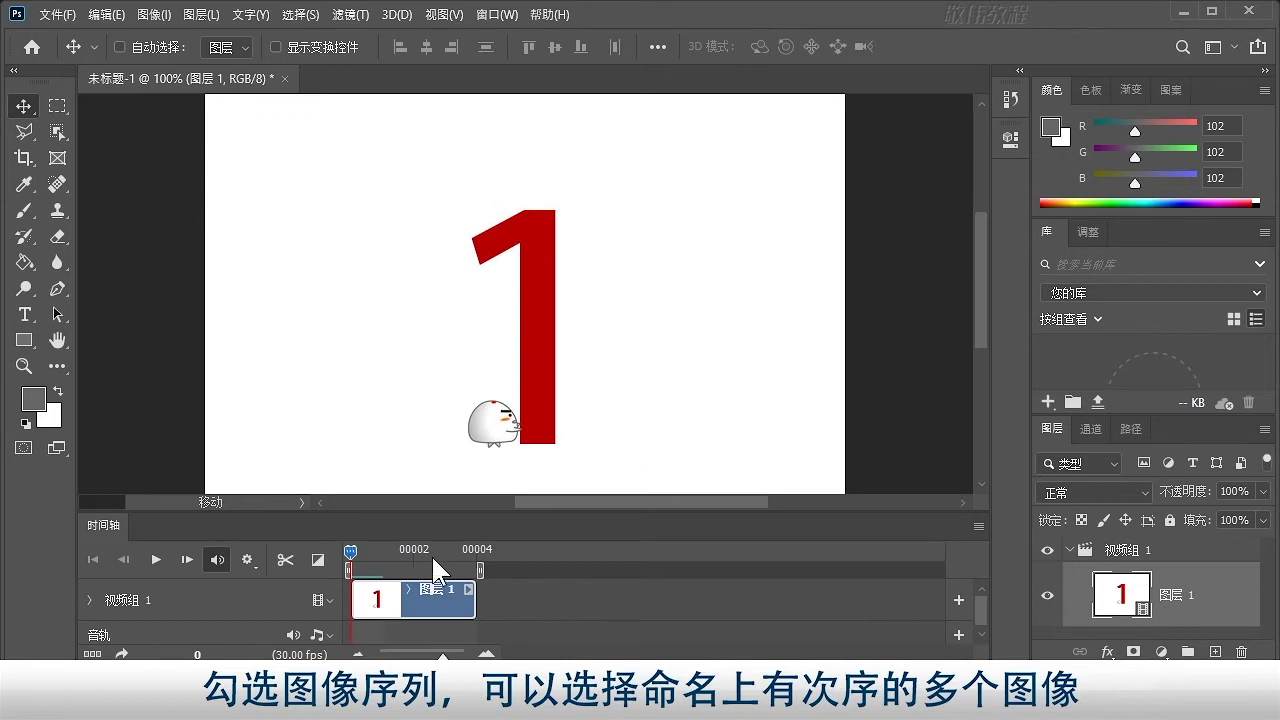
drag(347, 553, 453, 553)
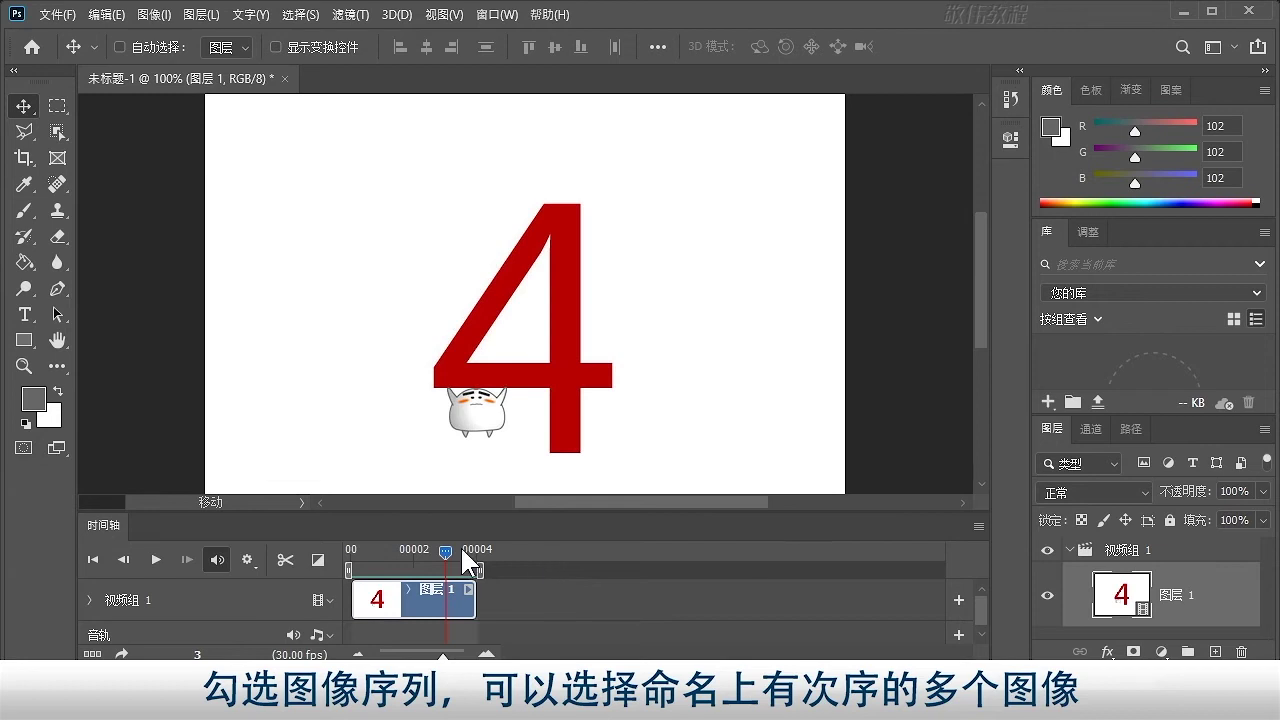
drag(446, 552, 330, 554)
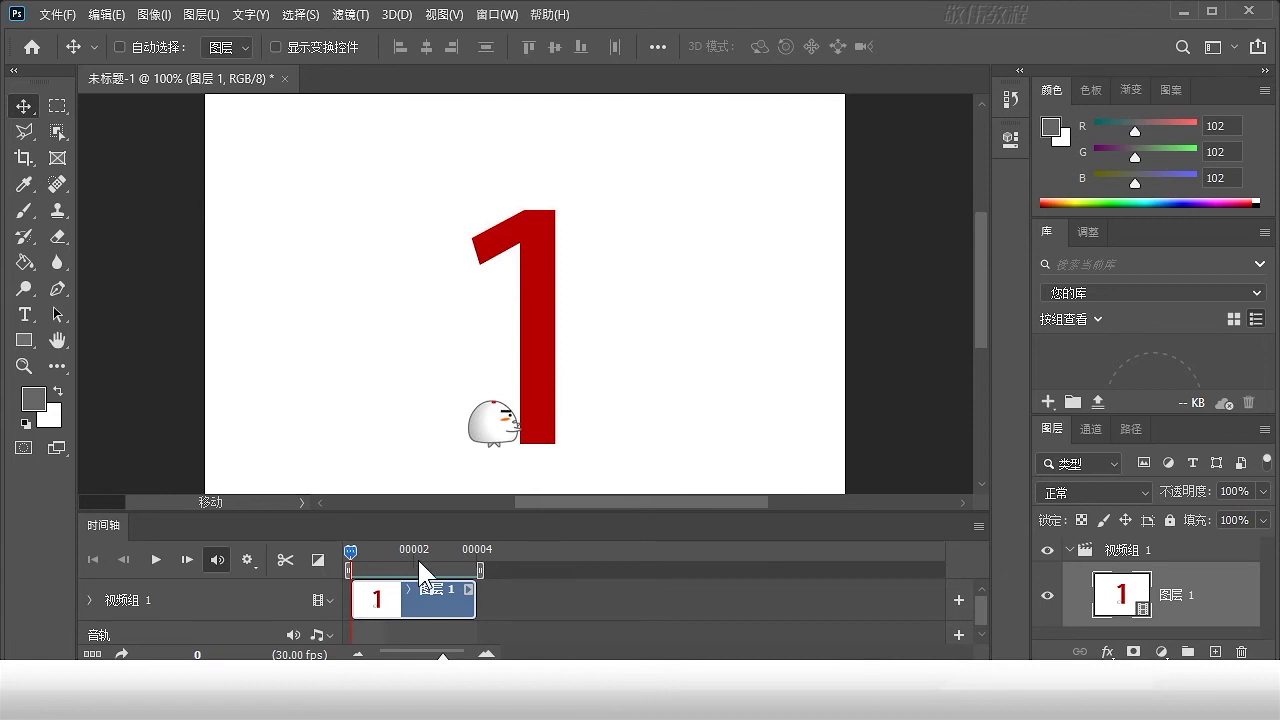
mouse_move(350, 560)
mouse_down()
mouse_move(422, 562)
mouse_move(350, 566)
mouse_up()
Hide the Timeline and close the untitled image sequence document without saving
click(497, 15)
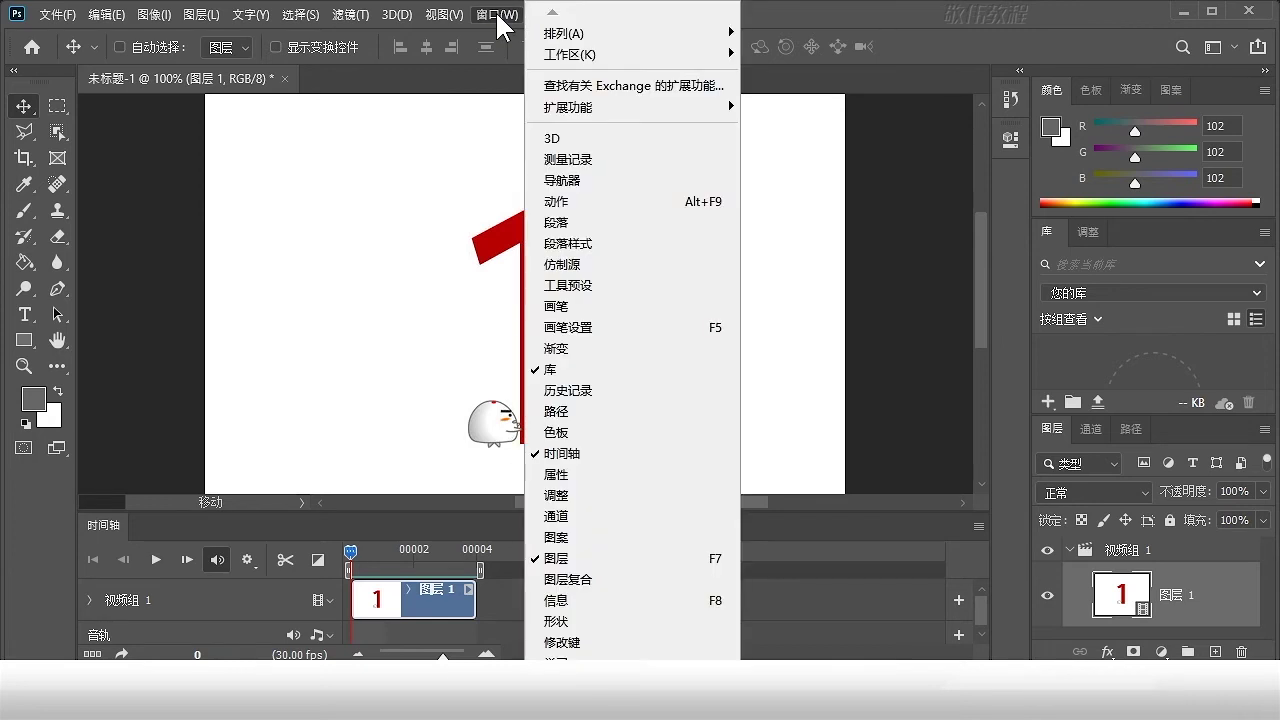
click(611, 455)
click(284, 78)
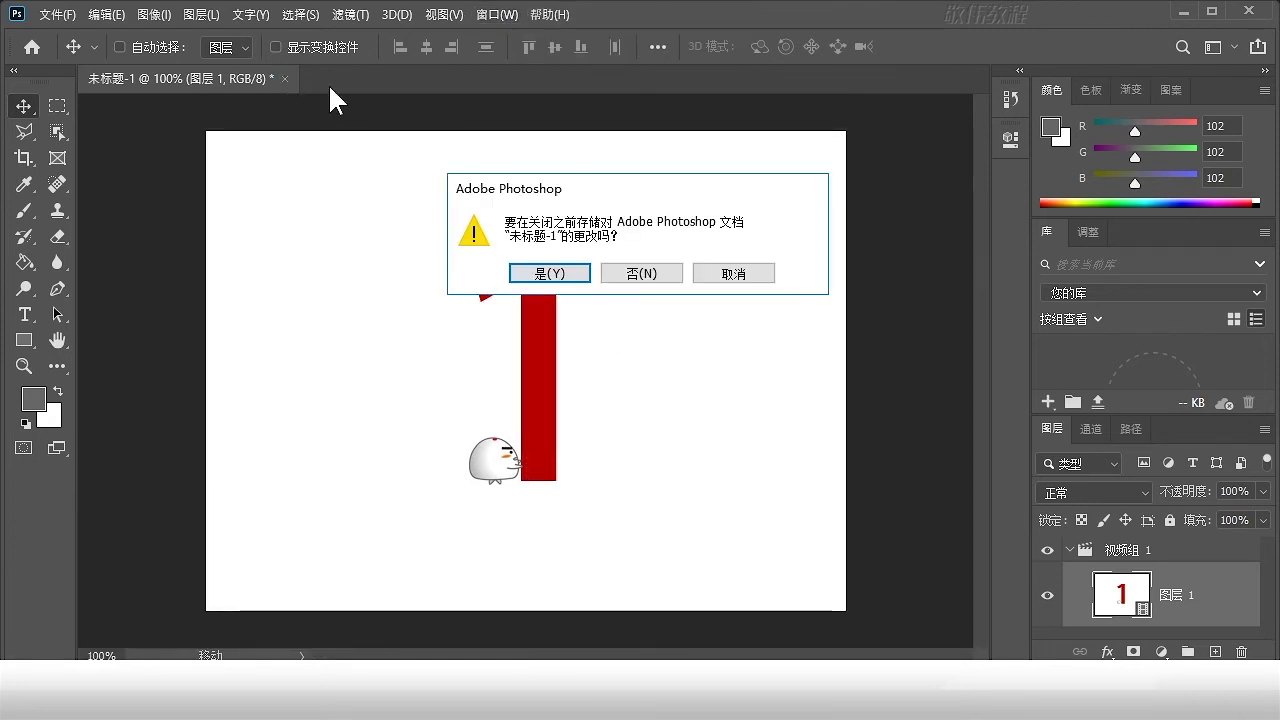
click(640, 273)
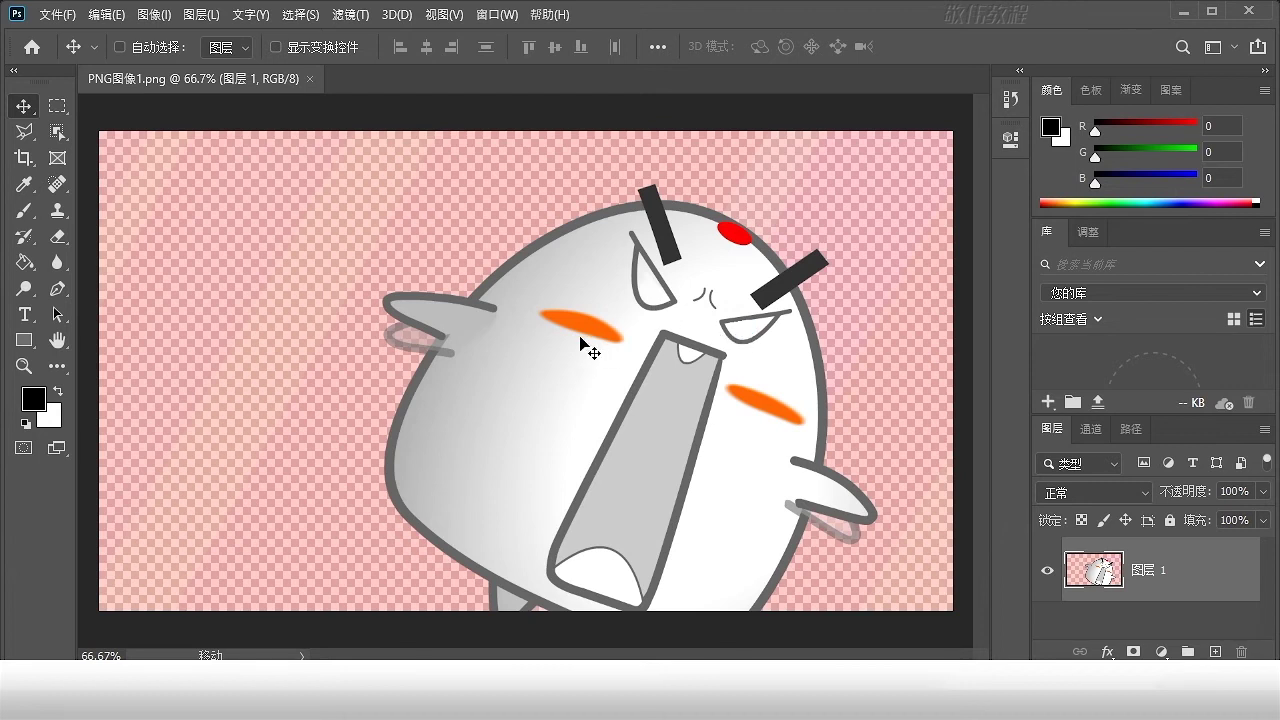
Paint a black pupil in each eye of the character in PNG图像1.png with the 25-pixel Brush tool
click(25, 211)
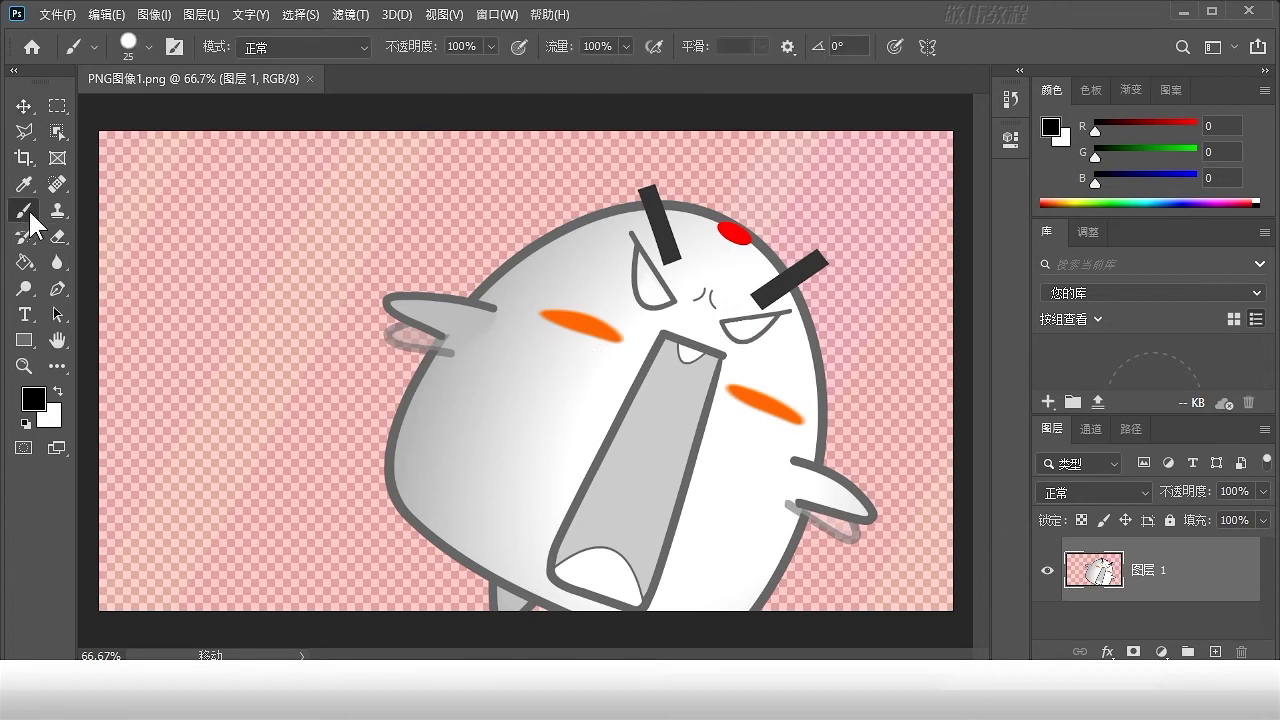
click(652, 287)
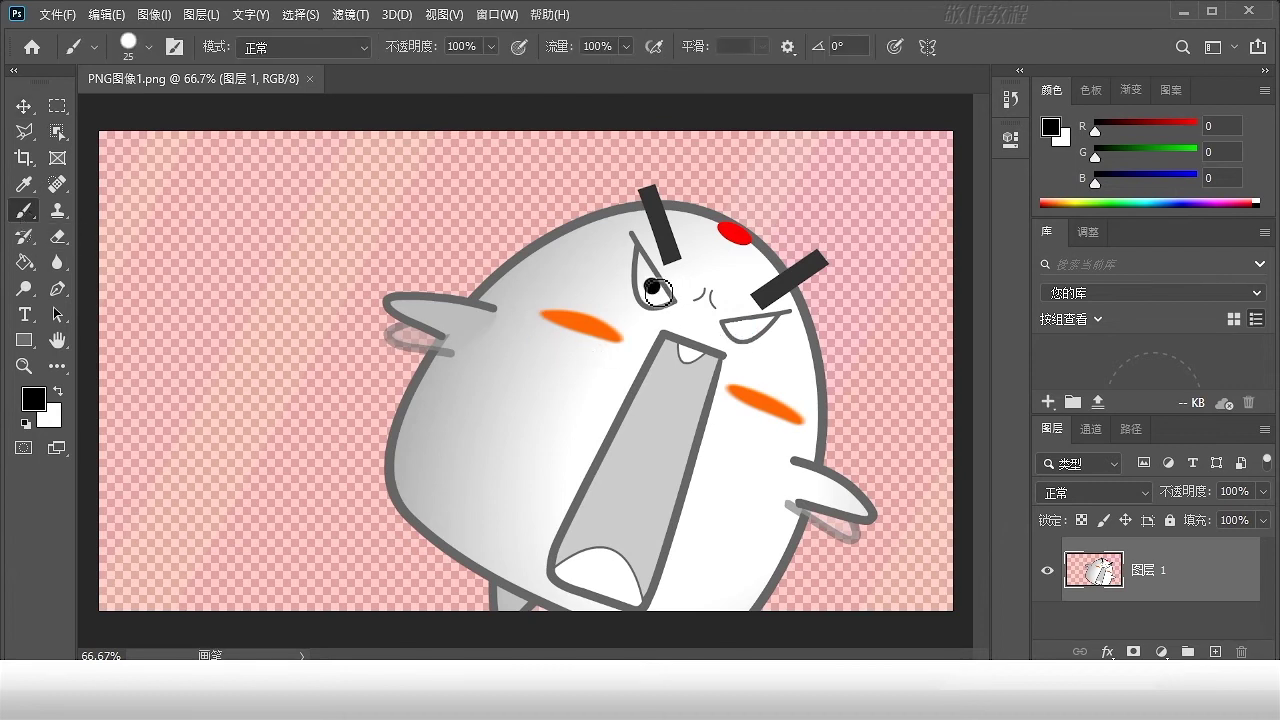
click(745, 327)
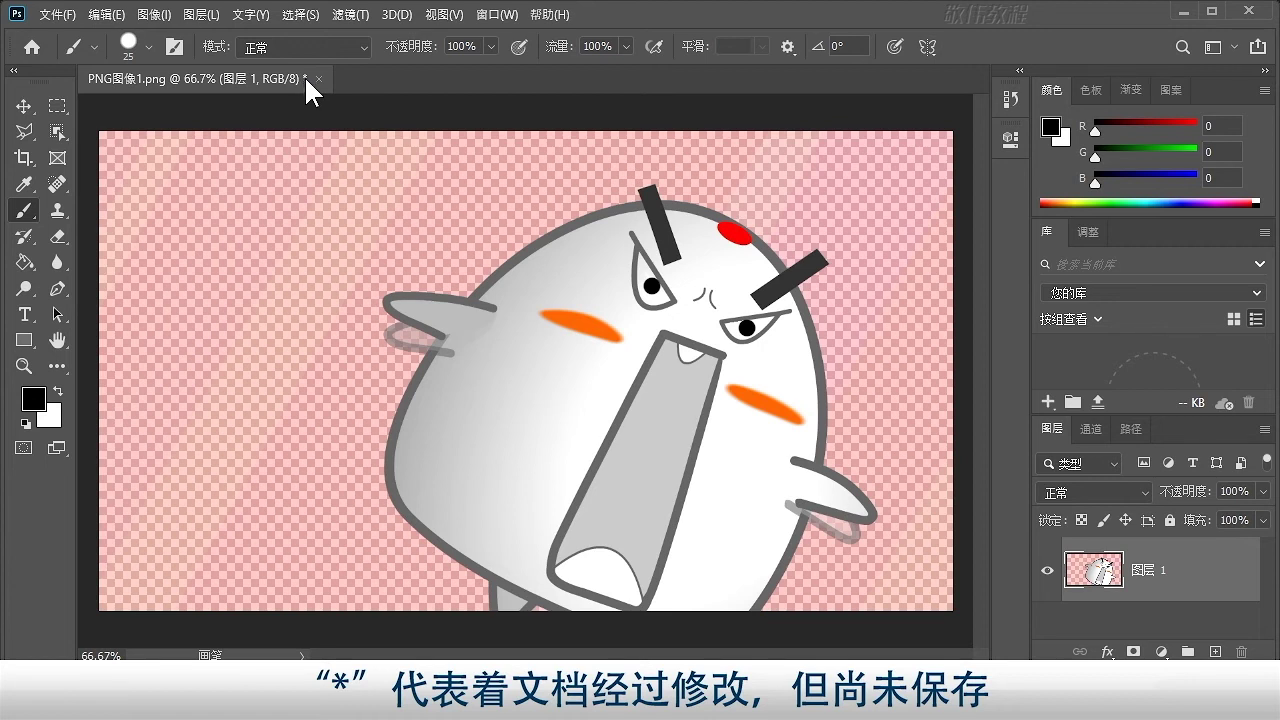
Save the edited PNG图像1.png under its existing name
click(64, 17)
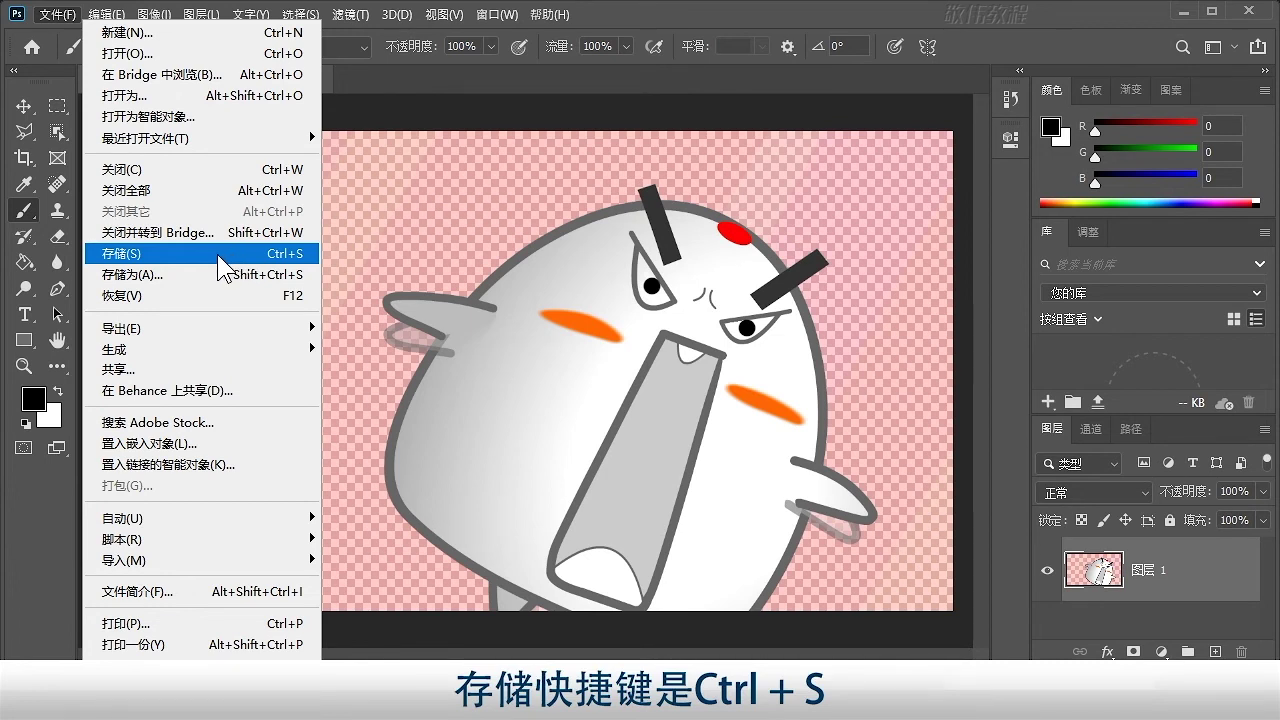
click(219, 258)
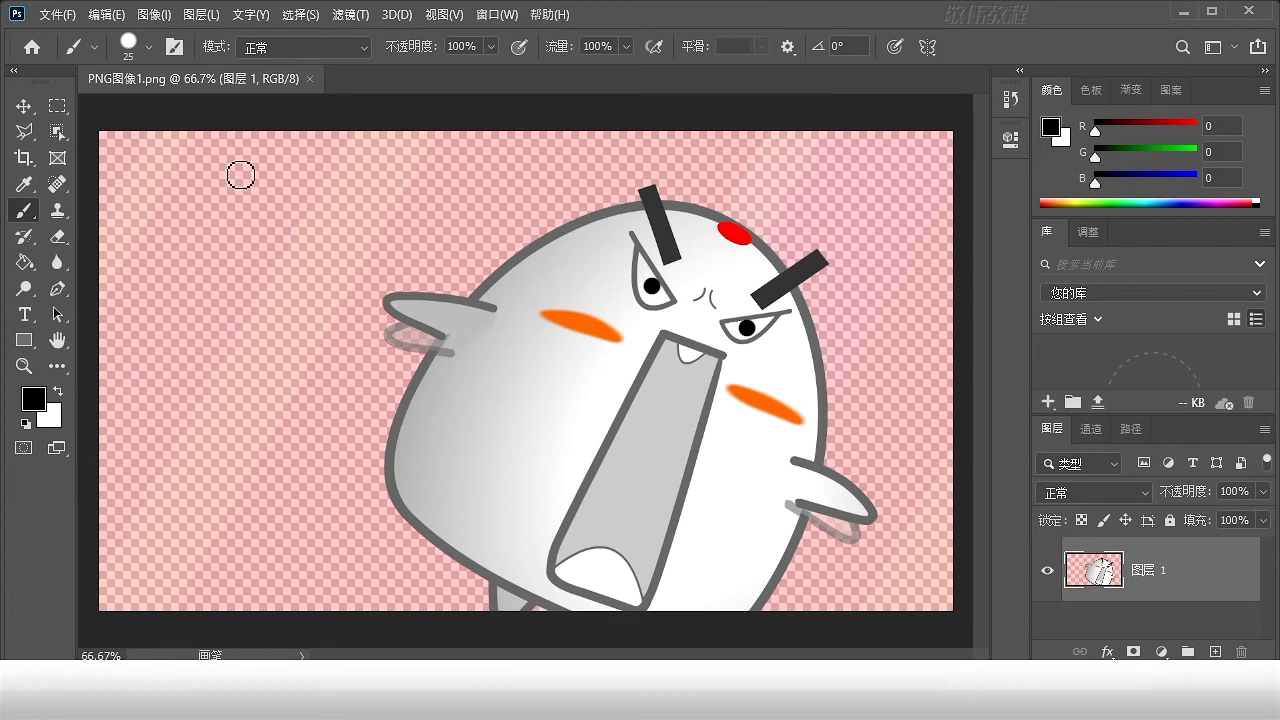
Start saving PNG图像1.png as a new file on the computer and show the list of available file formats
click(57, 14)
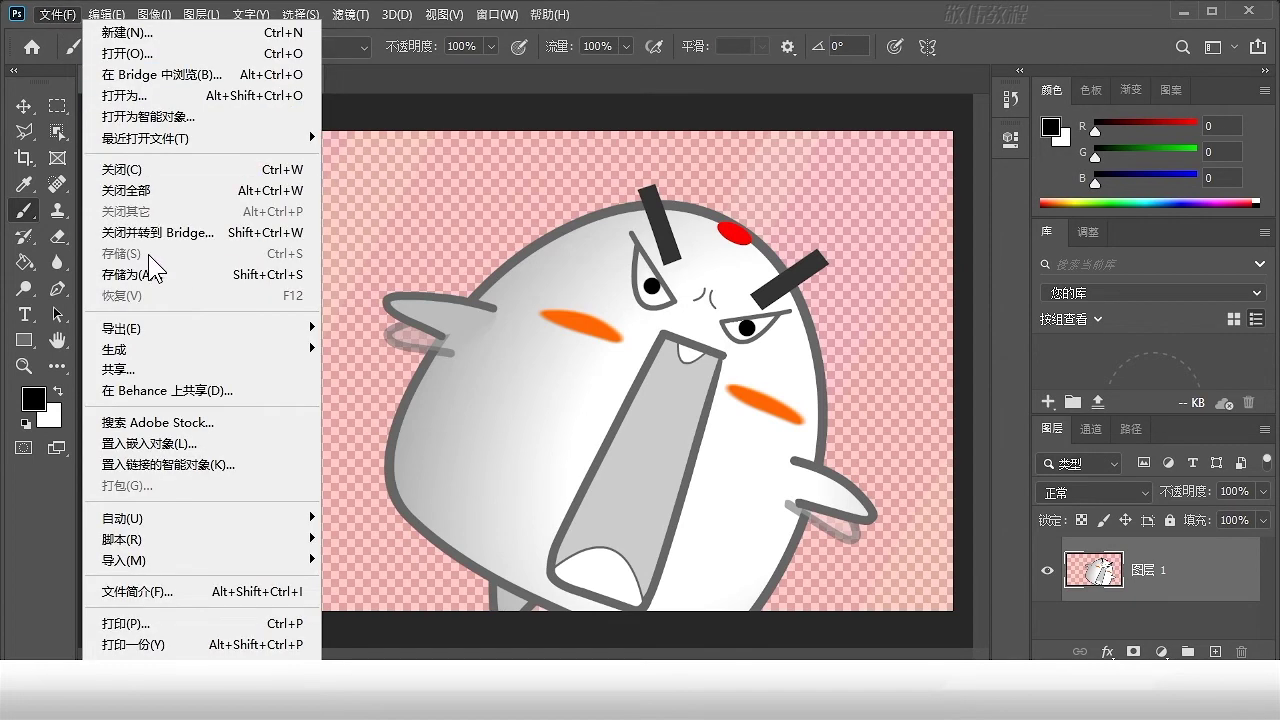
click(208, 279)
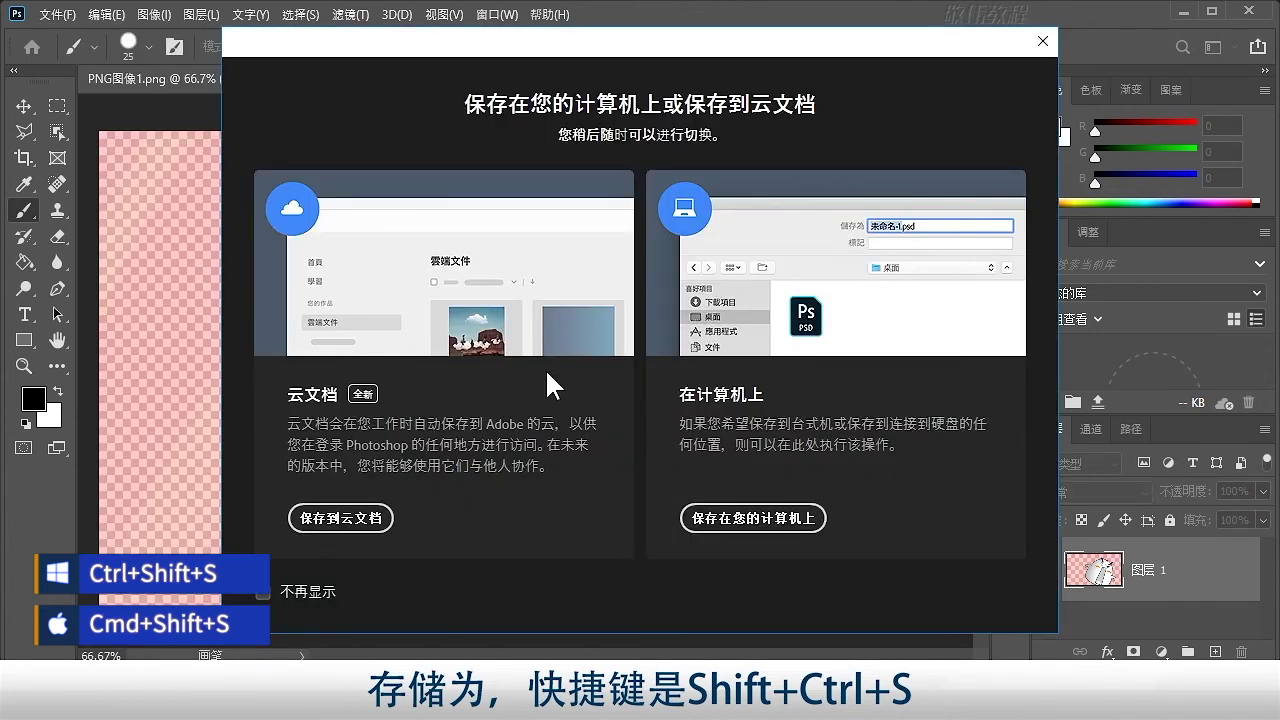
click(741, 520)
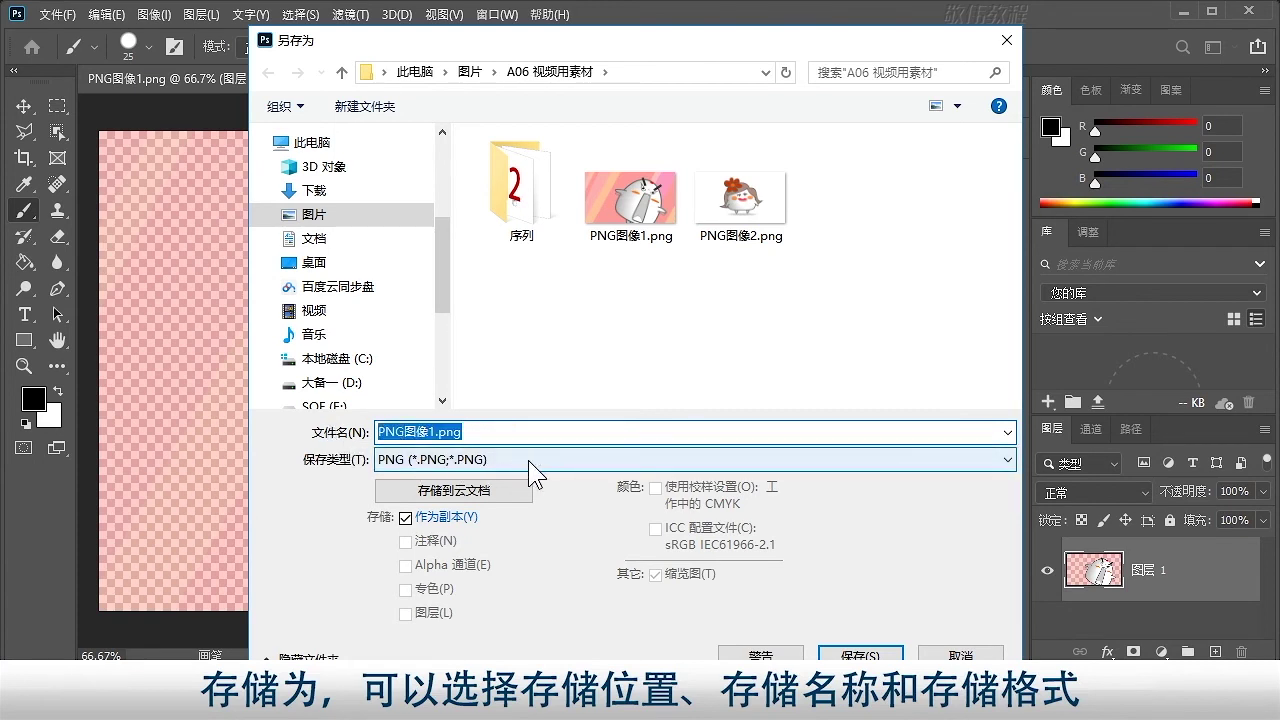
click(570, 468)
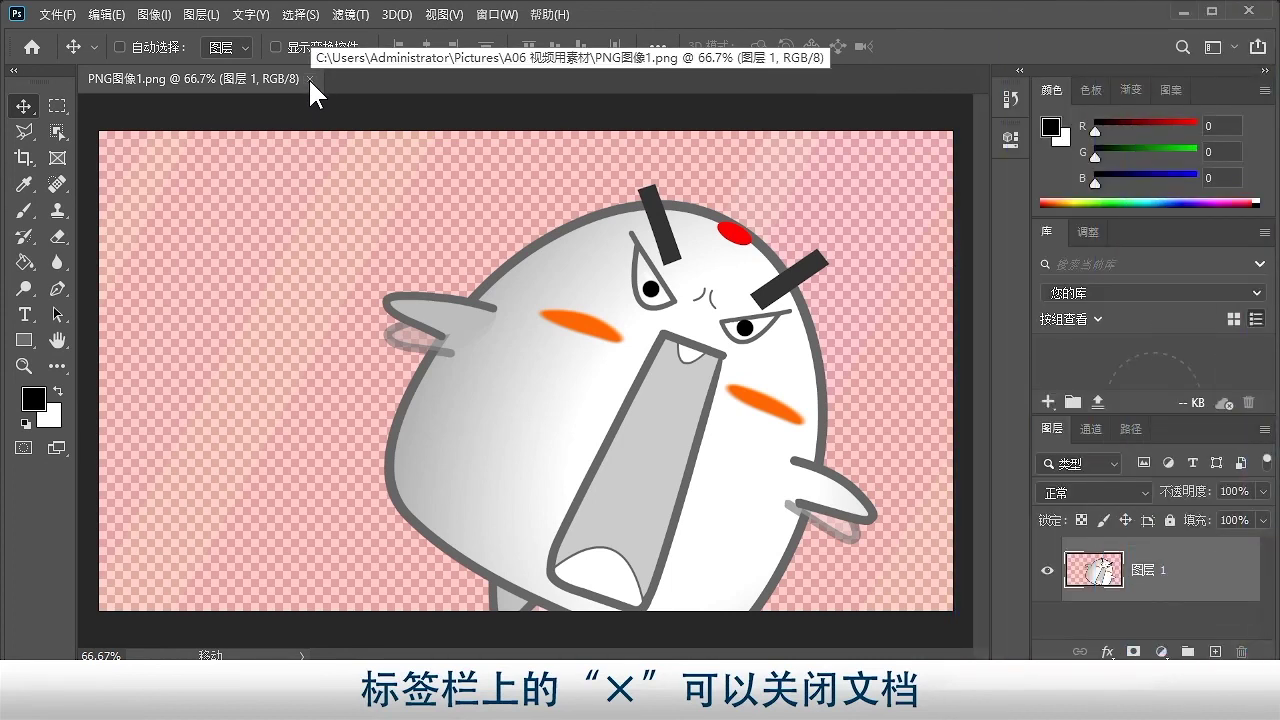
Show the commands for closing documents and close PNG图像1.png
click(57, 16)
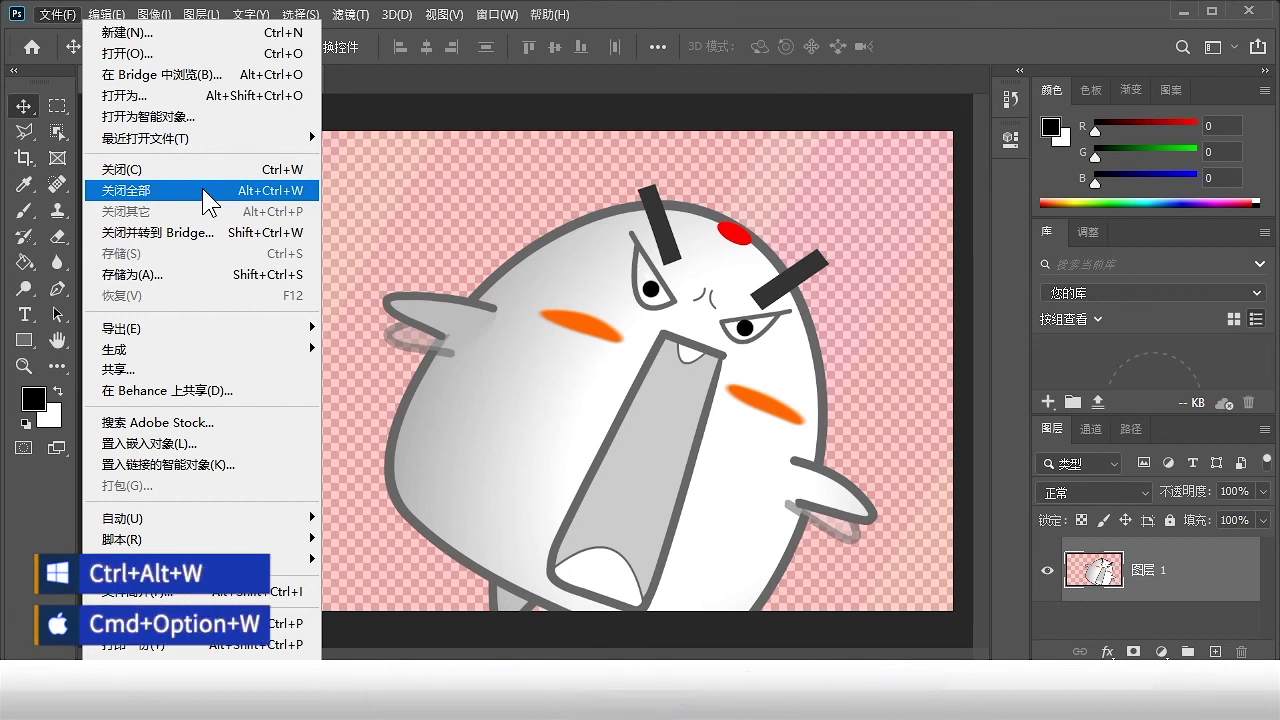
click(487, 205)
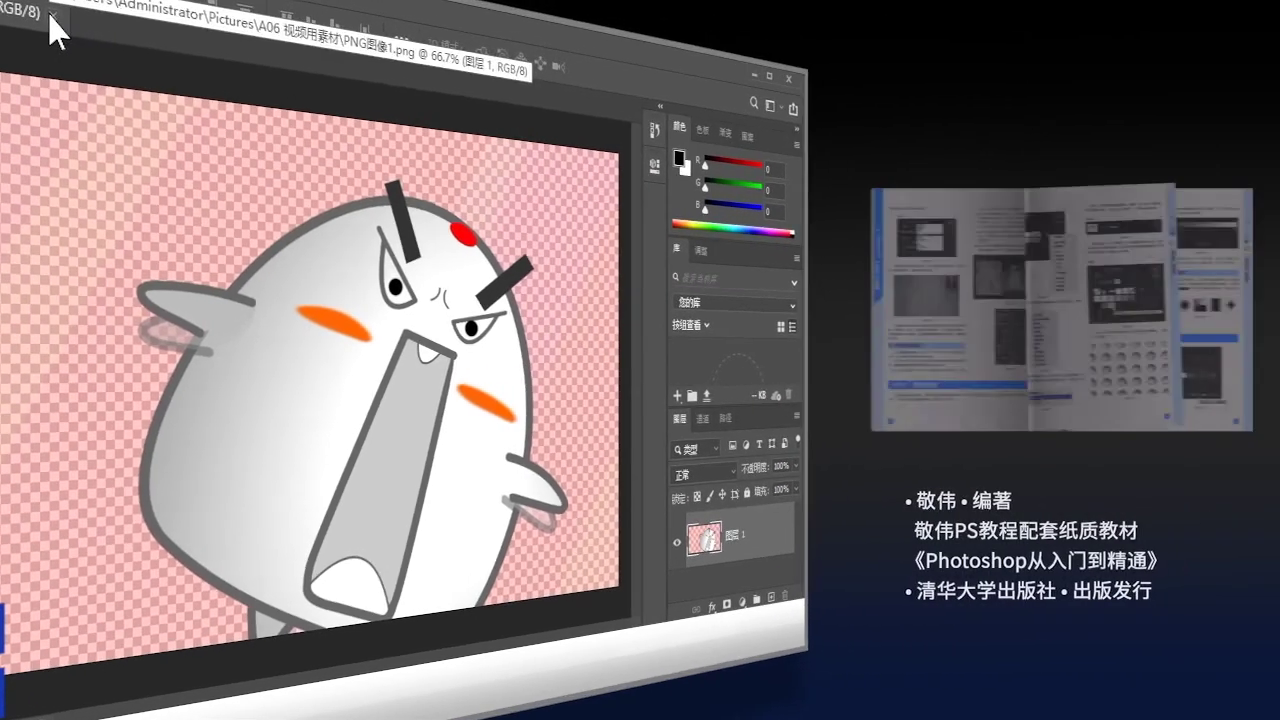
click(79, 22)
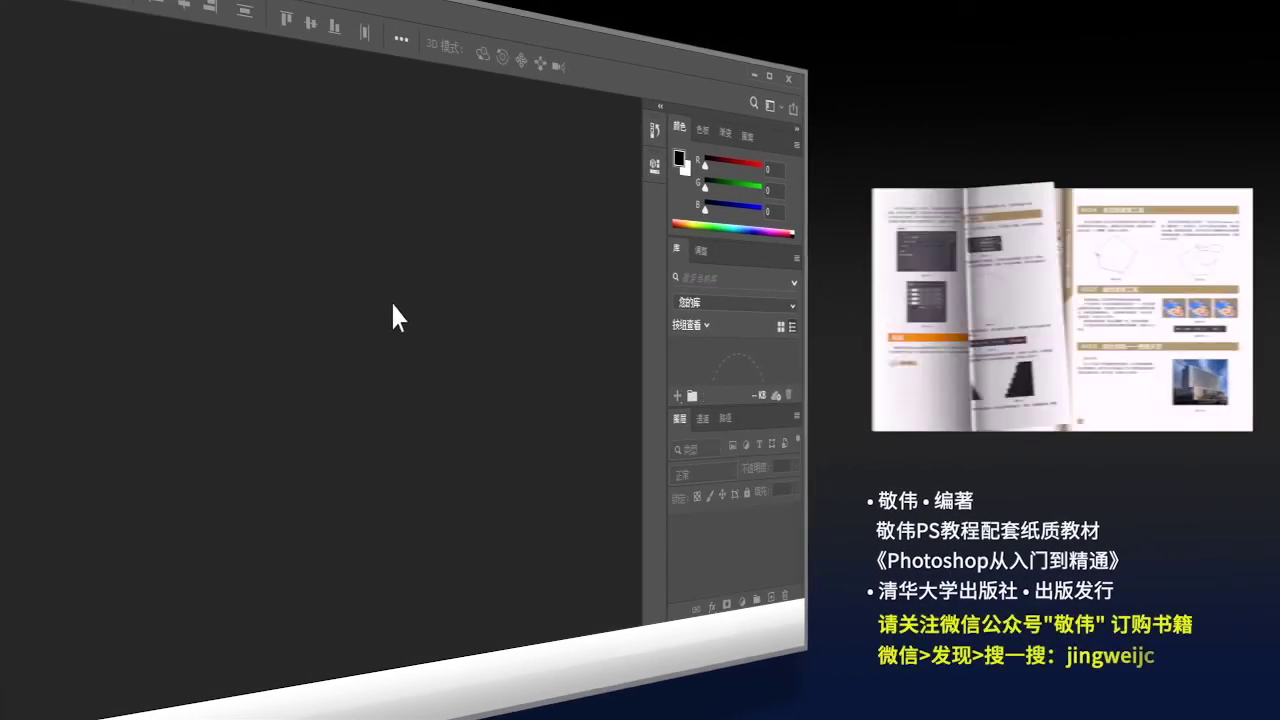